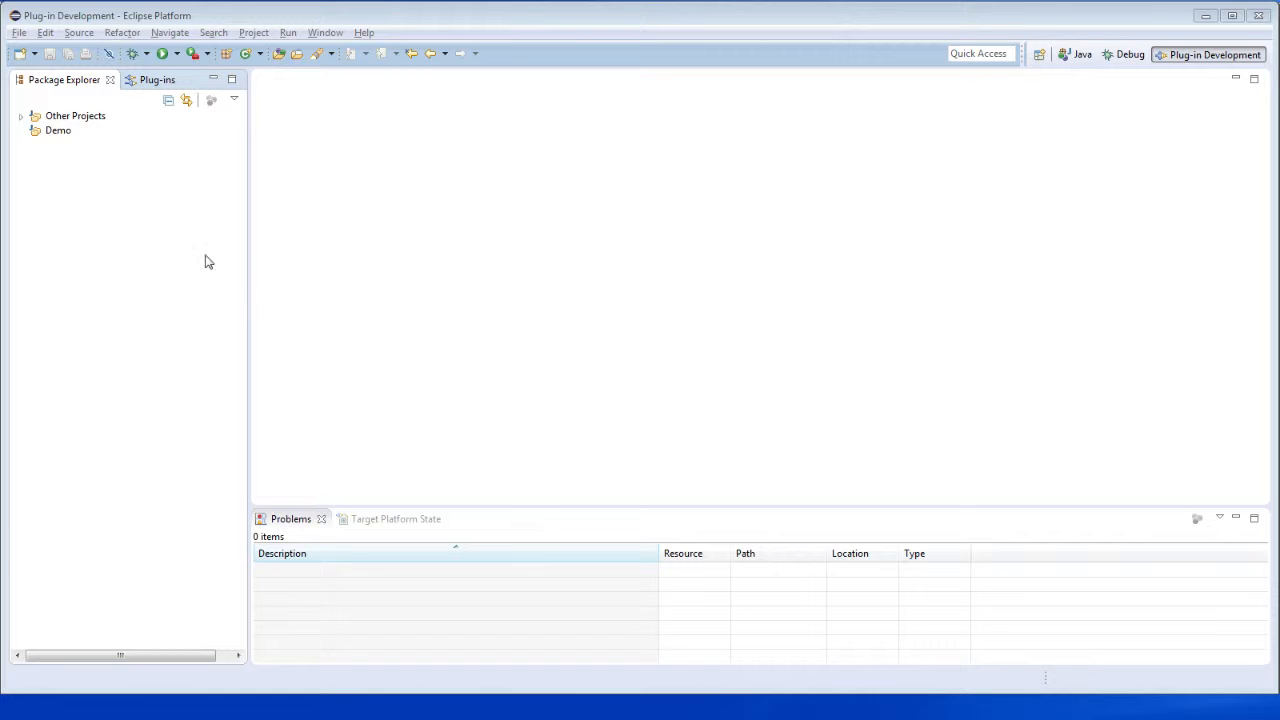
# - Start a new Dynamic Web Project in the Demo working set and name it Demo
pyautogui.click(62, 134)
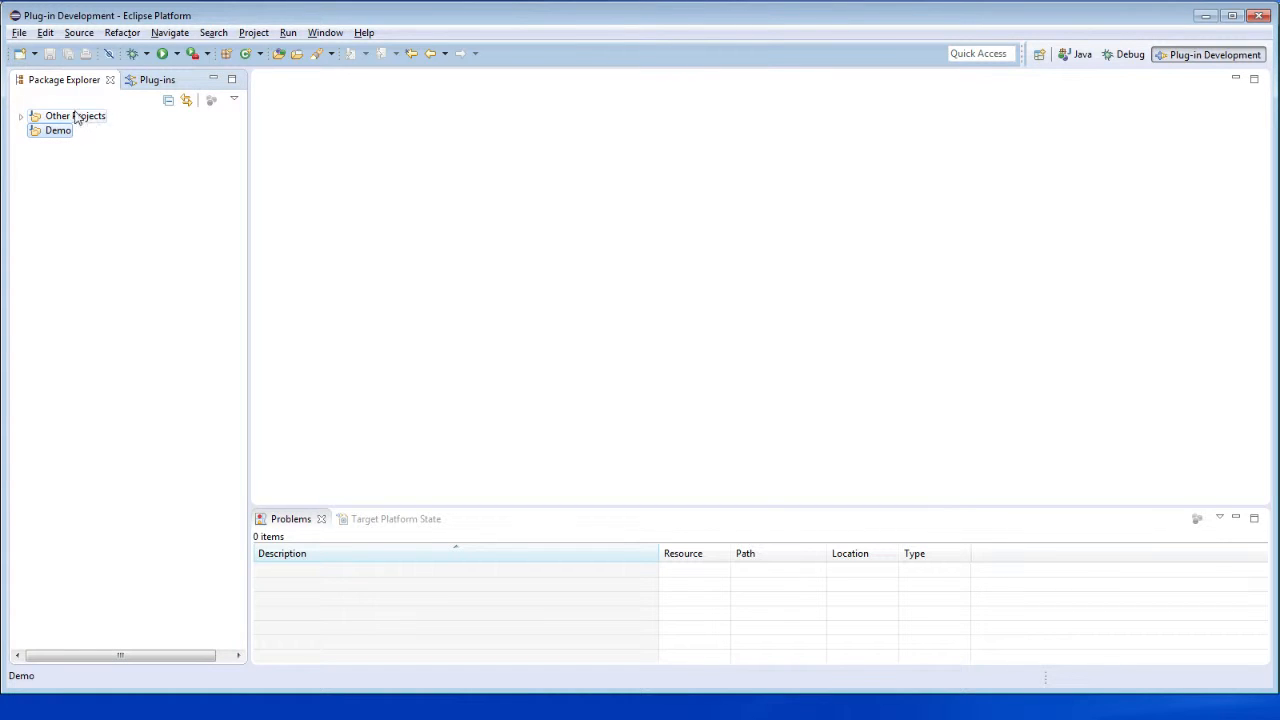
pyautogui.click(20, 53)
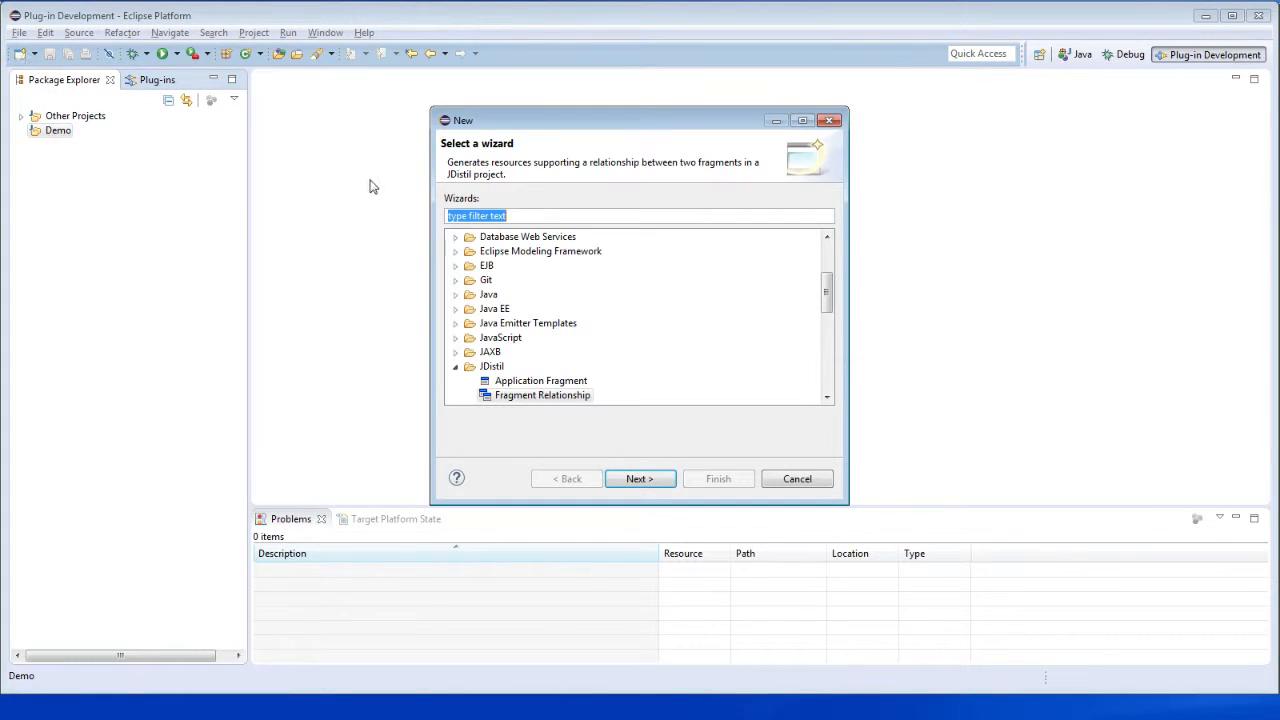
pyautogui.click(828, 379)
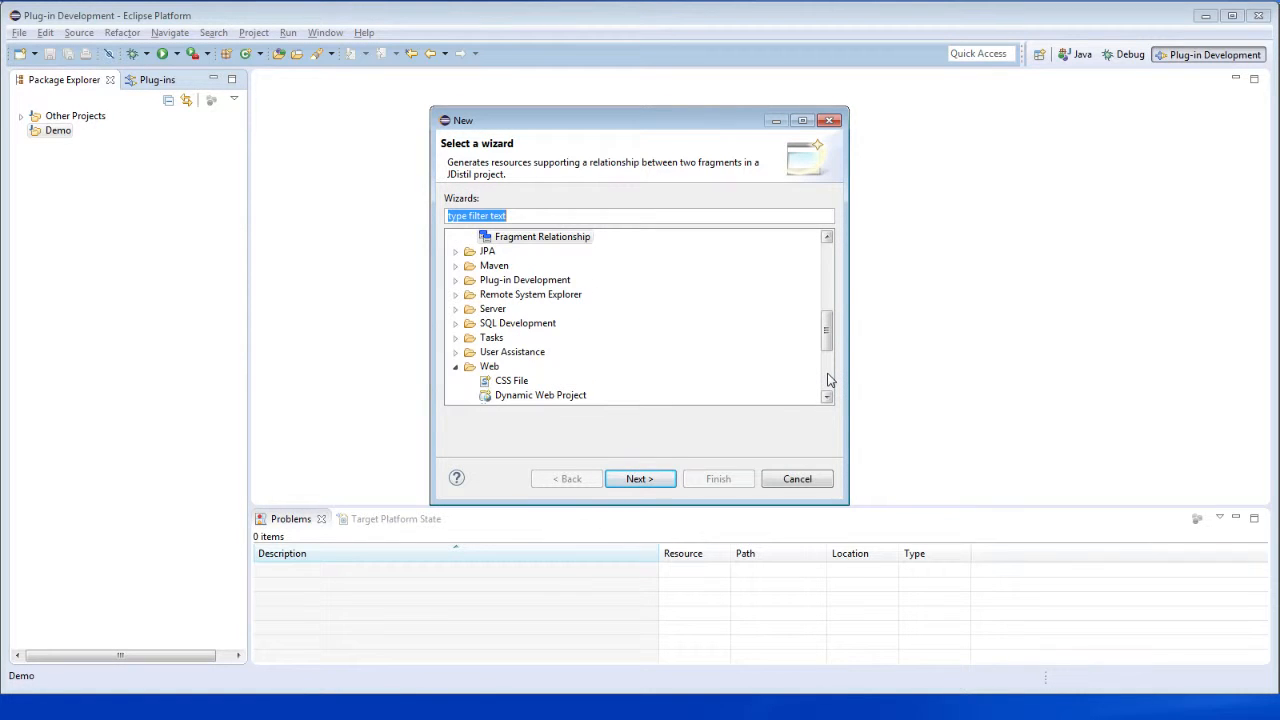
pyautogui.click(827, 397)
pyautogui.click(827, 397)
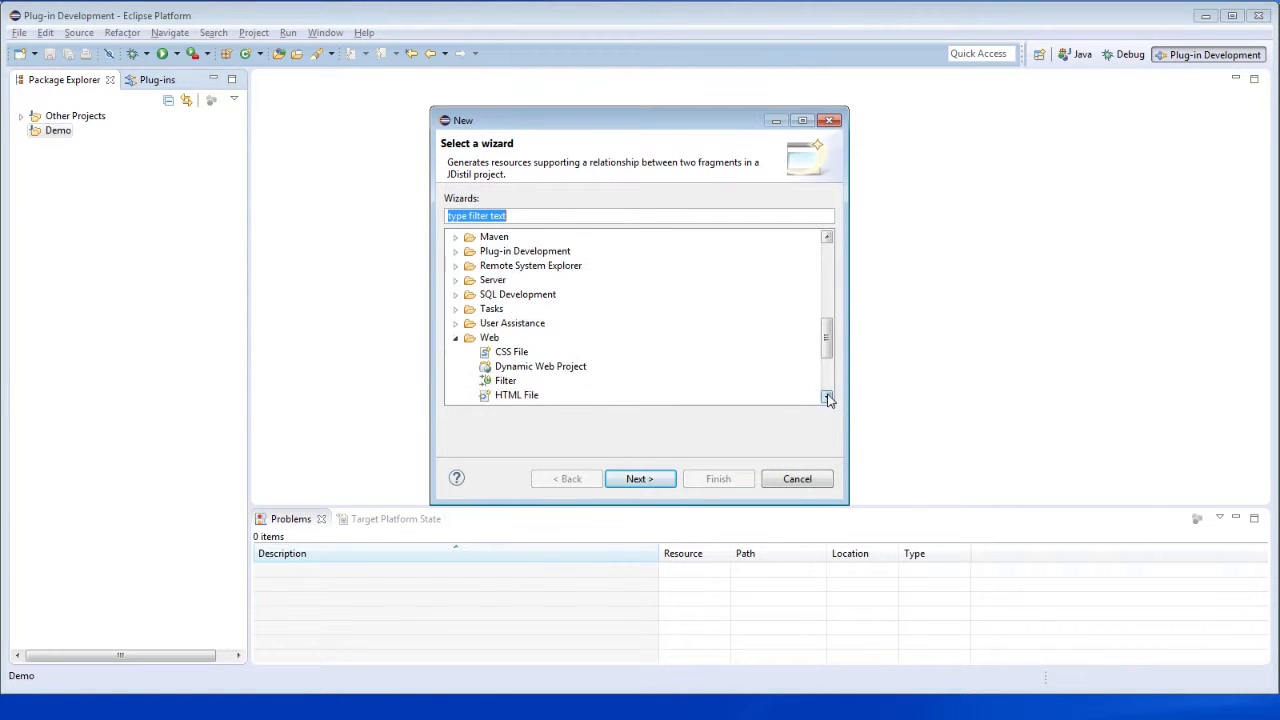
pyautogui.doubleClick(555, 367)
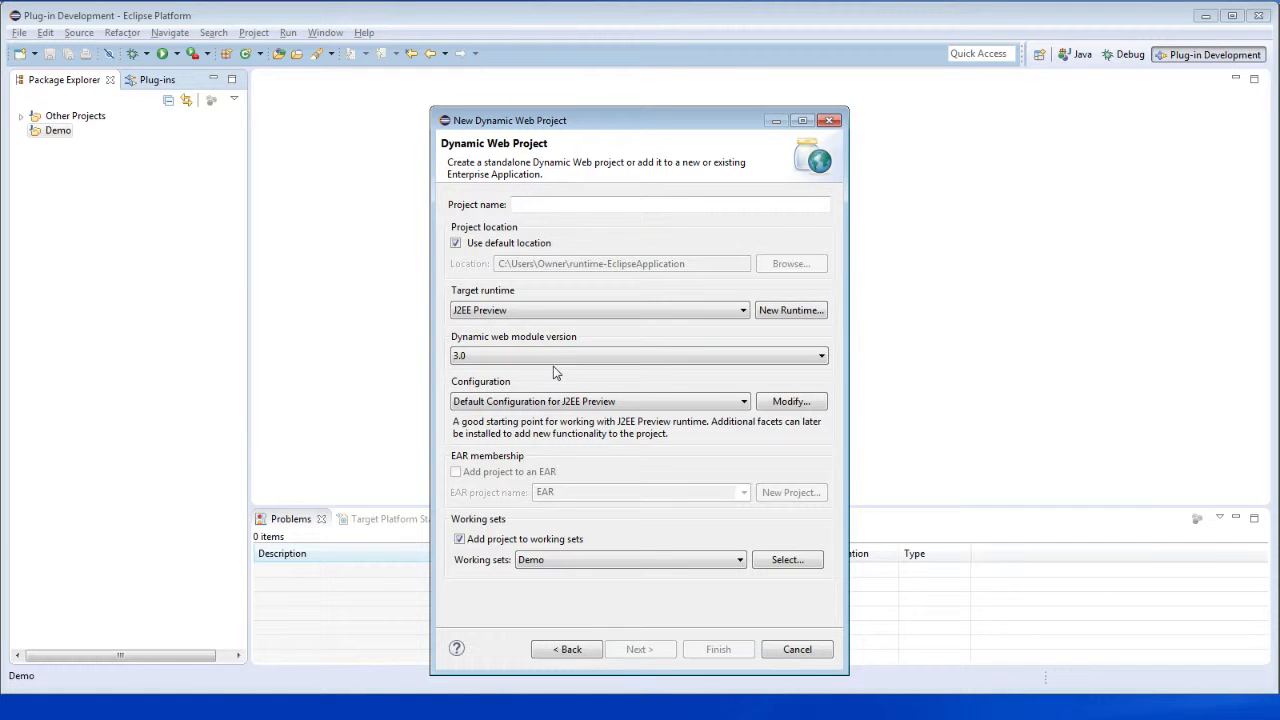
pyautogui.write('Demo')
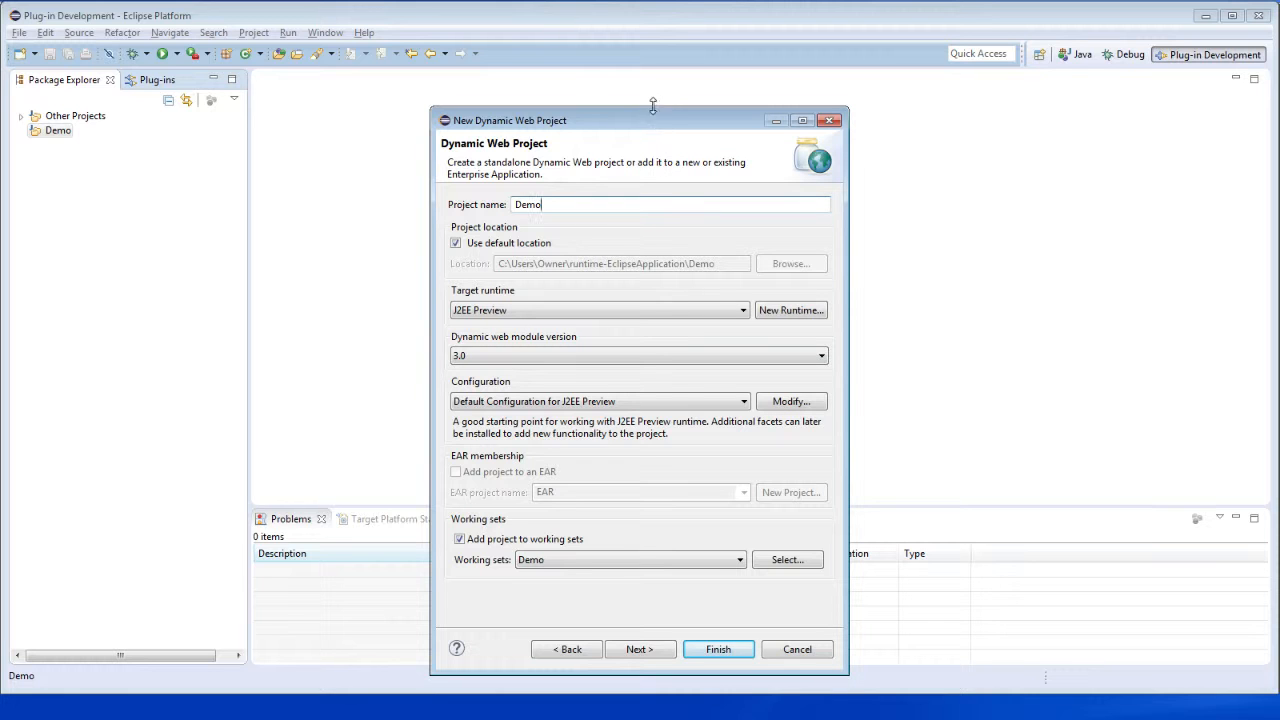
# - Modify the project configuration to enable the JDistil Project facet
pyautogui.moveTo(654, 120); pyautogui.dragTo(645, 76)
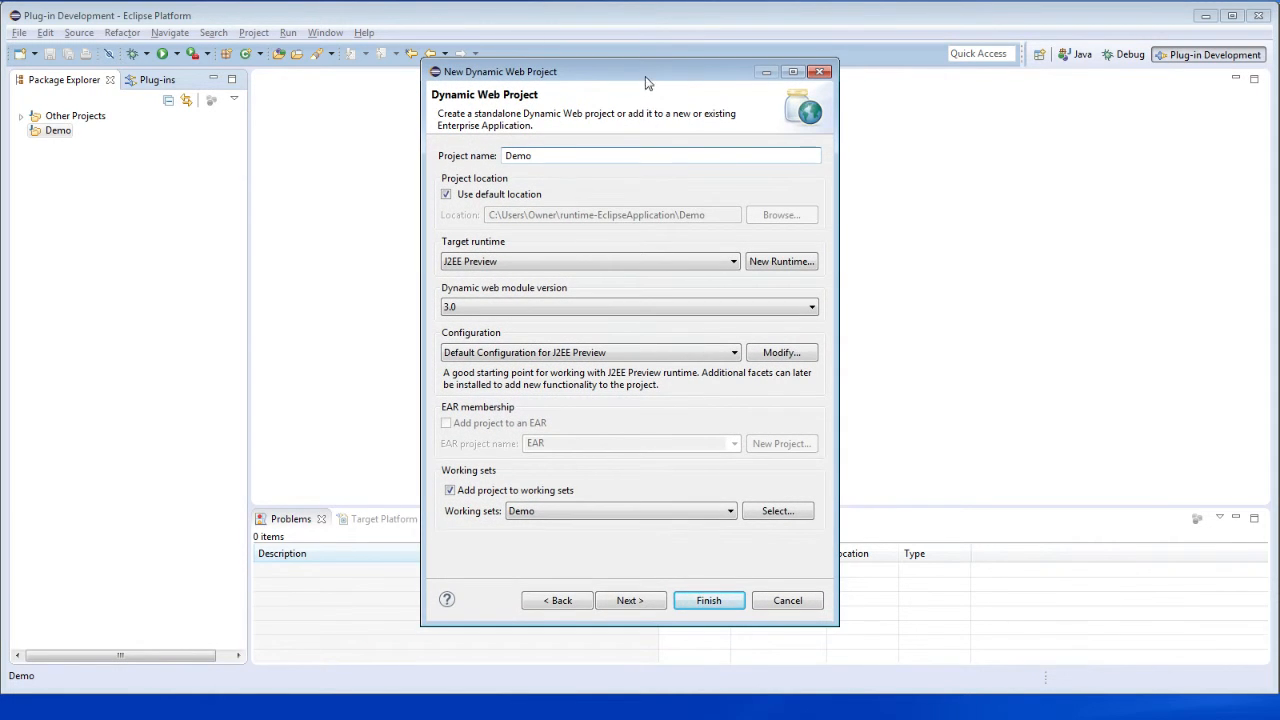
pyautogui.click(779, 355)
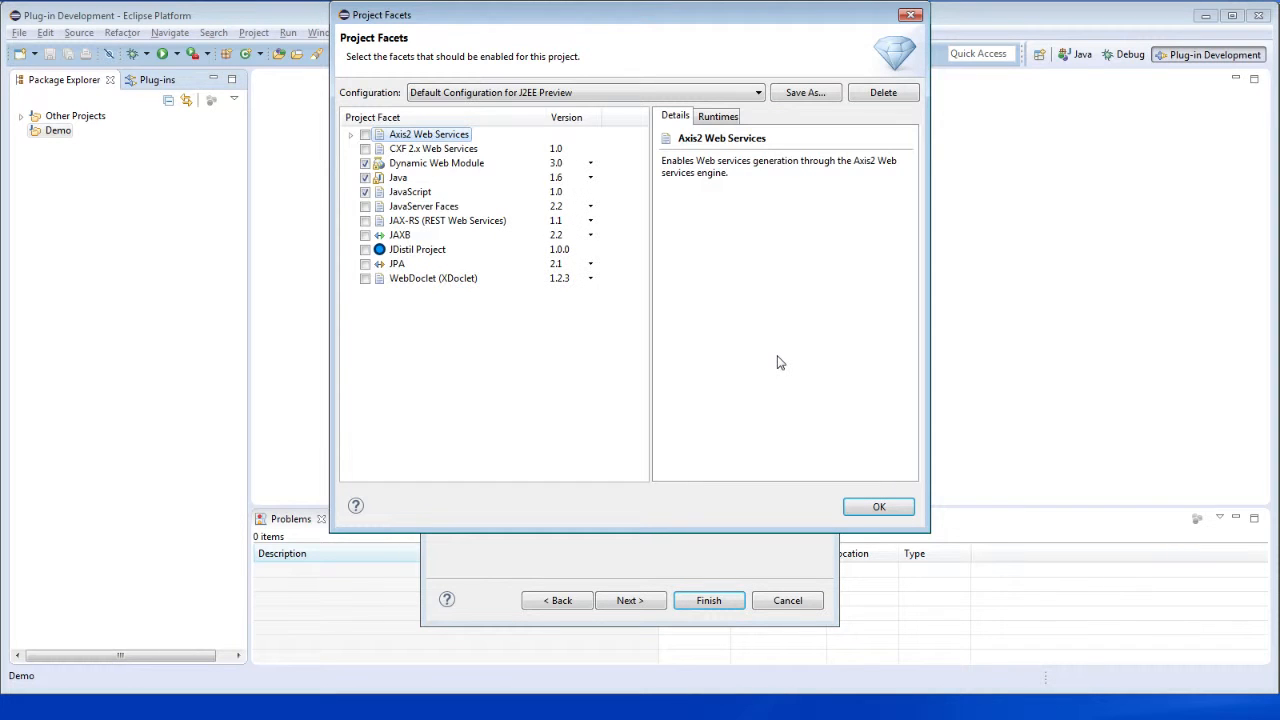
pyautogui.click(365, 250)
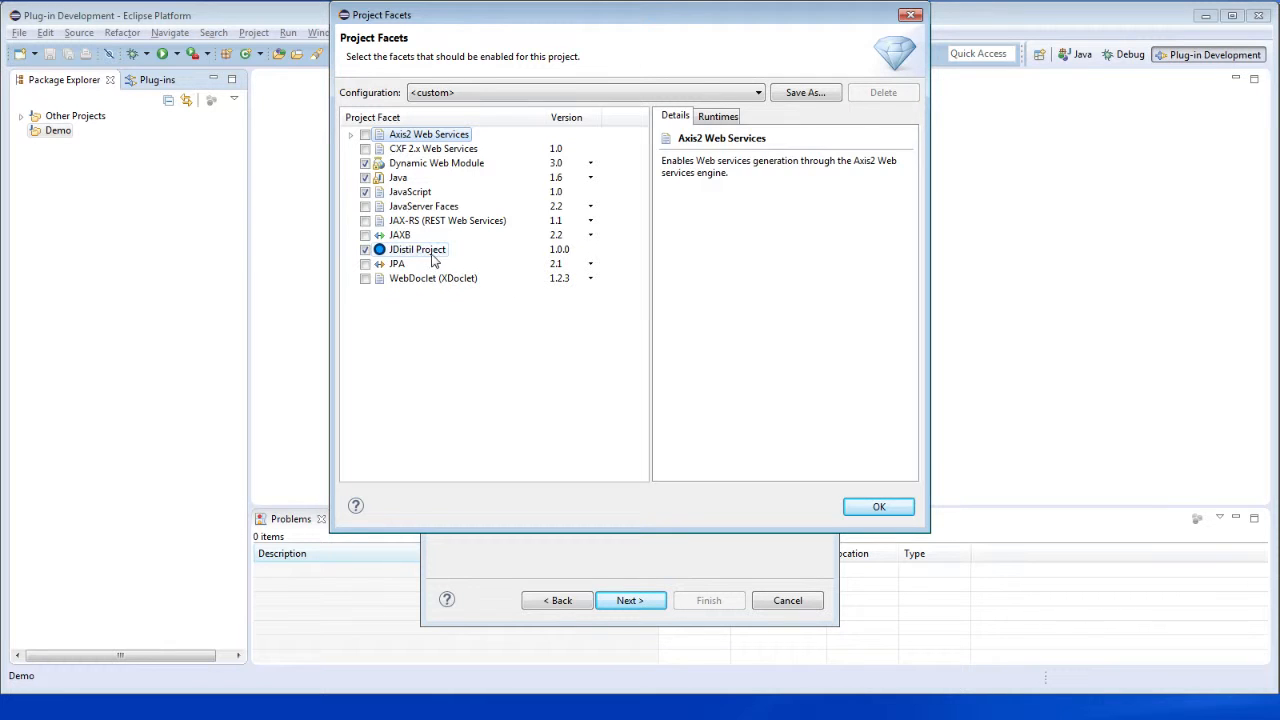
pyautogui.click(884, 508)
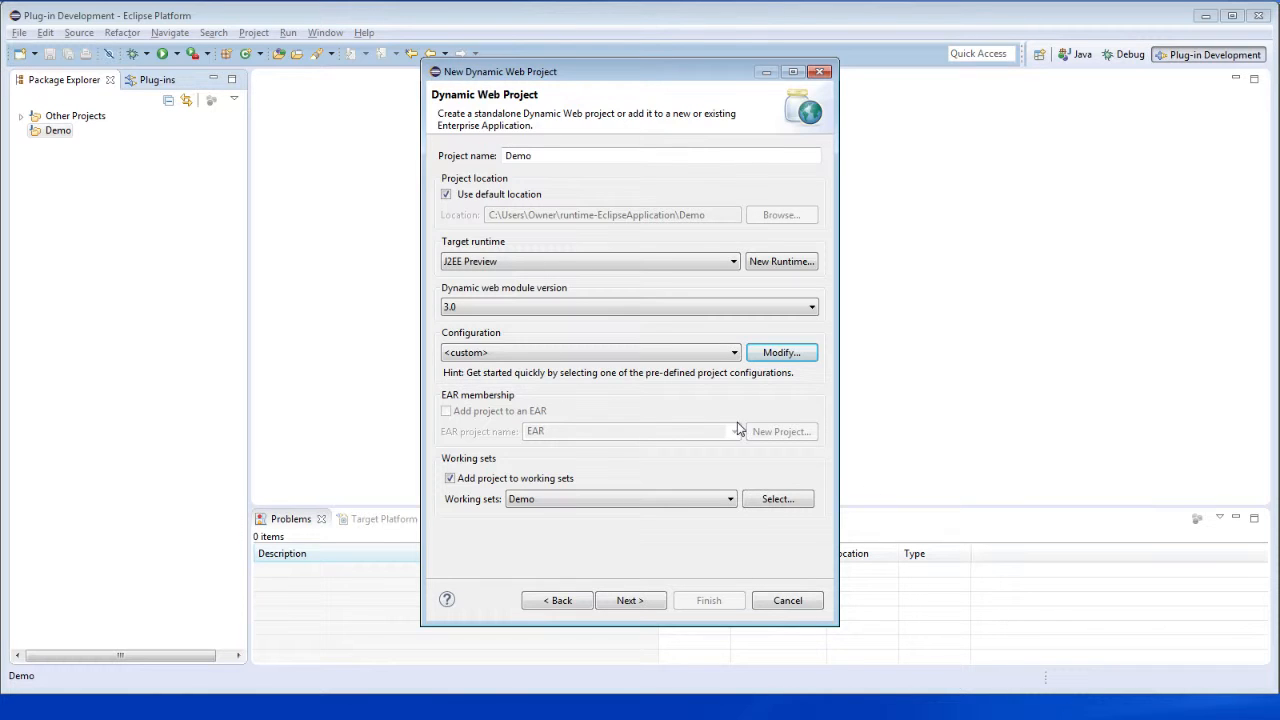
# - Accept the default Java and web module settings, set the base package to com.bws.jdistil.demo, and create the project
pyautogui.click(630, 601)
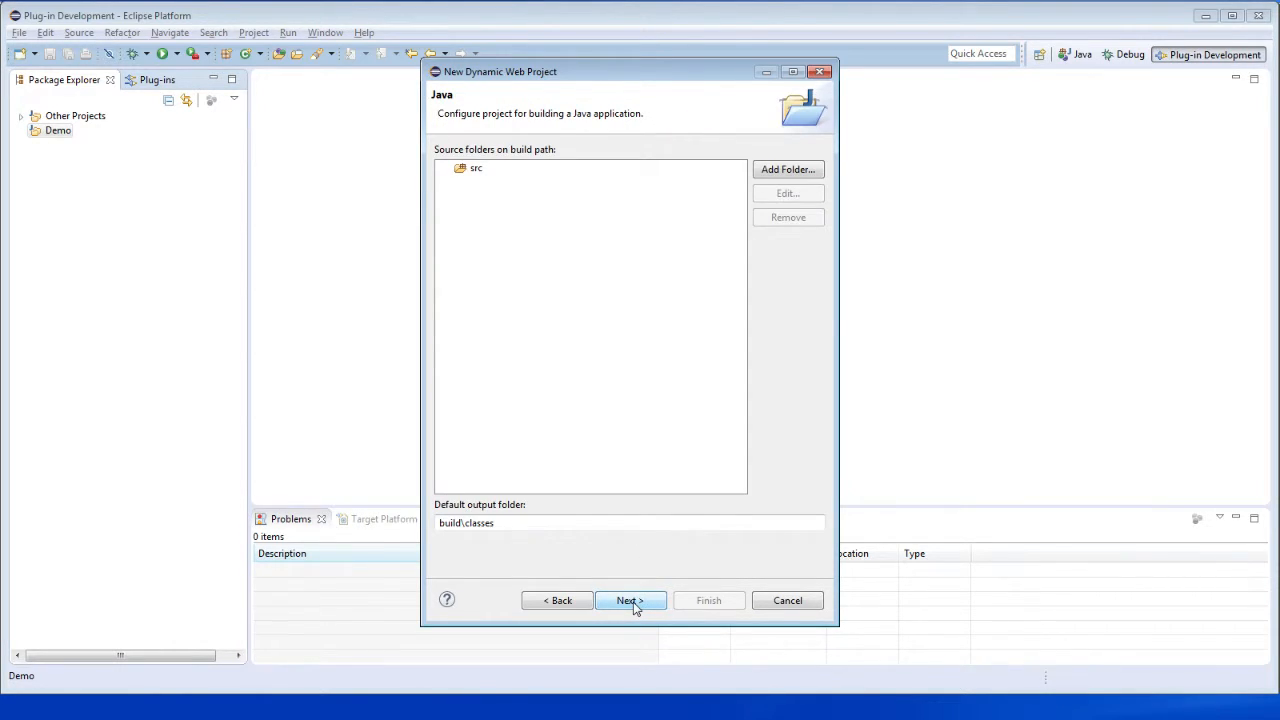
pyautogui.click(630, 601)
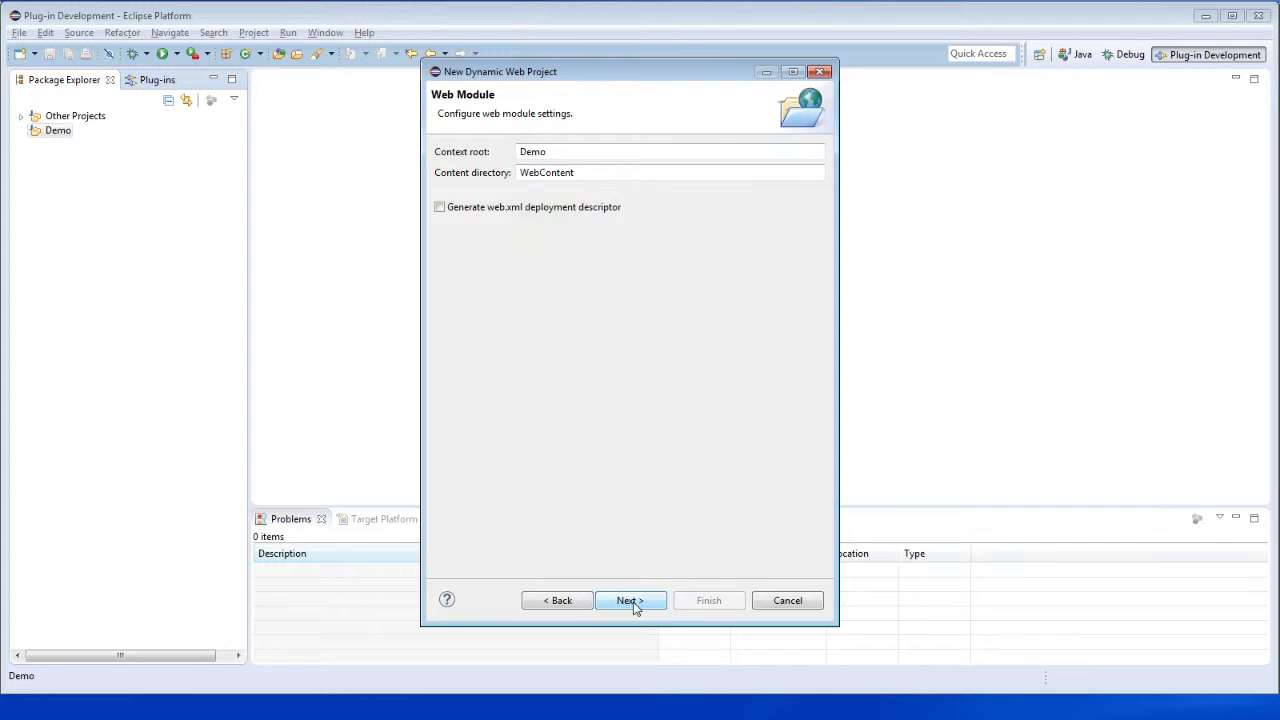
pyautogui.click(630, 601)
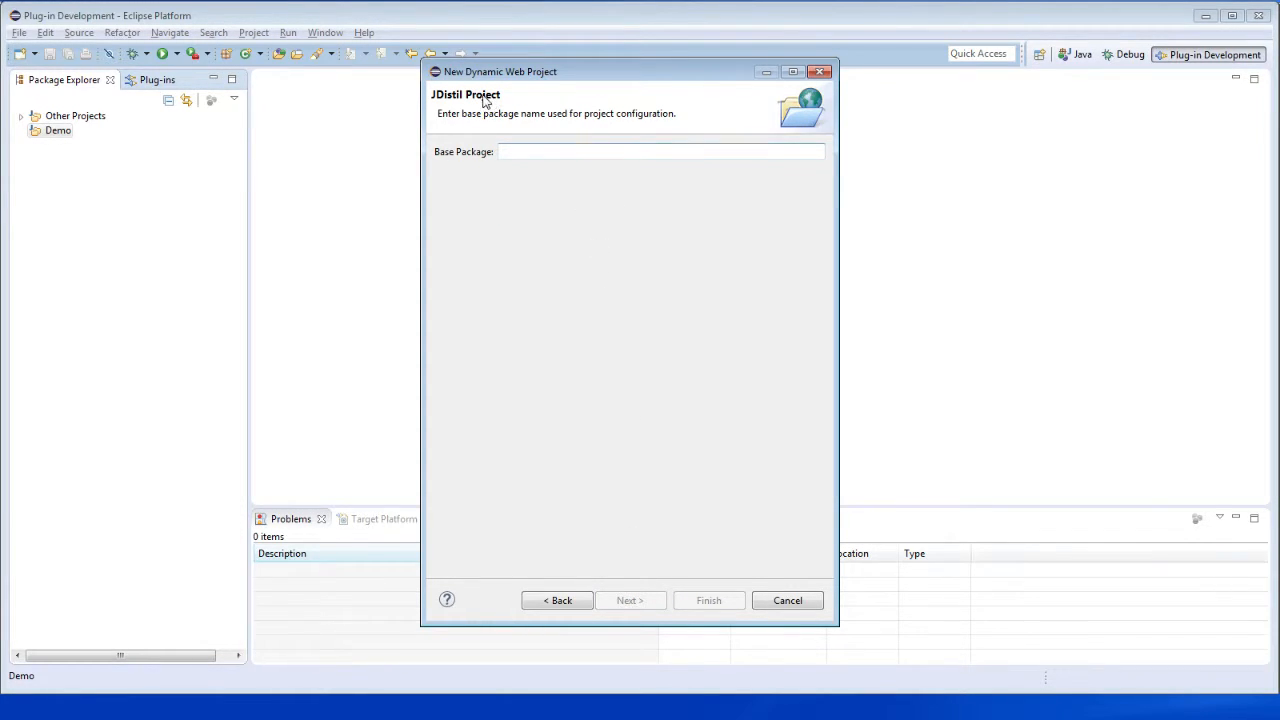
pyautogui.click(535, 152)
pyautogui.write('com.bv.')
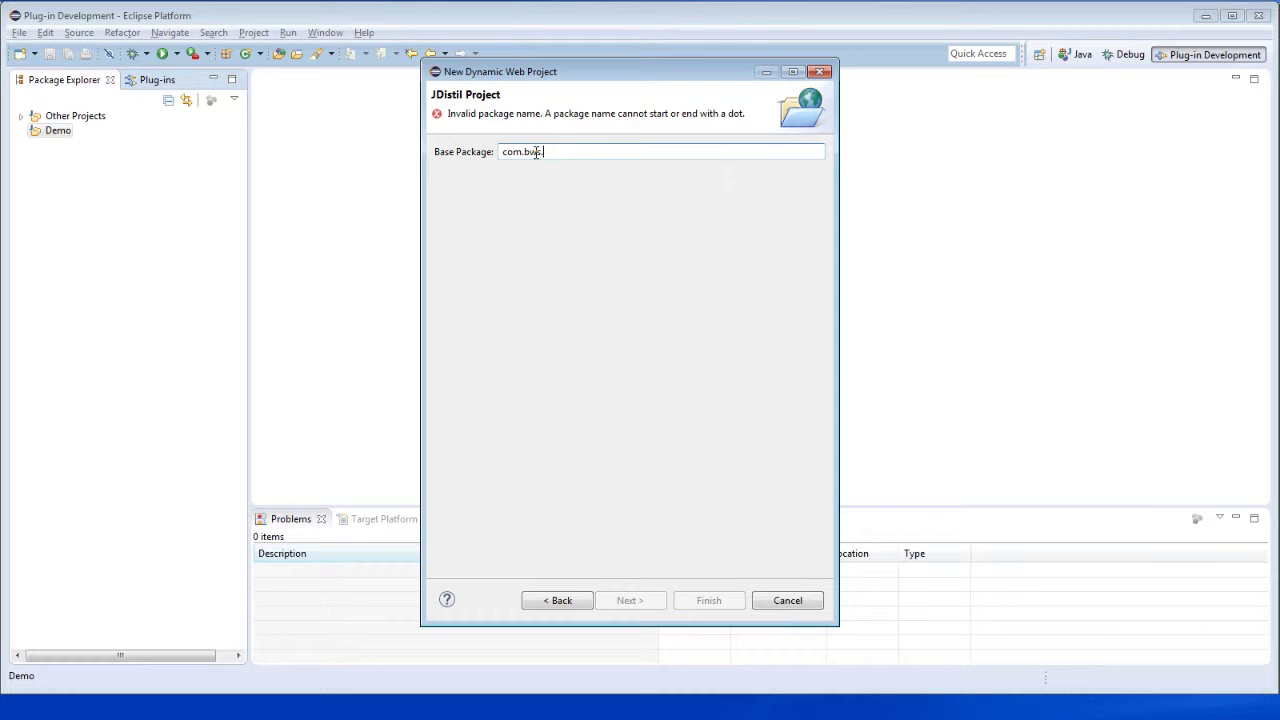
pyautogui.write('demo')
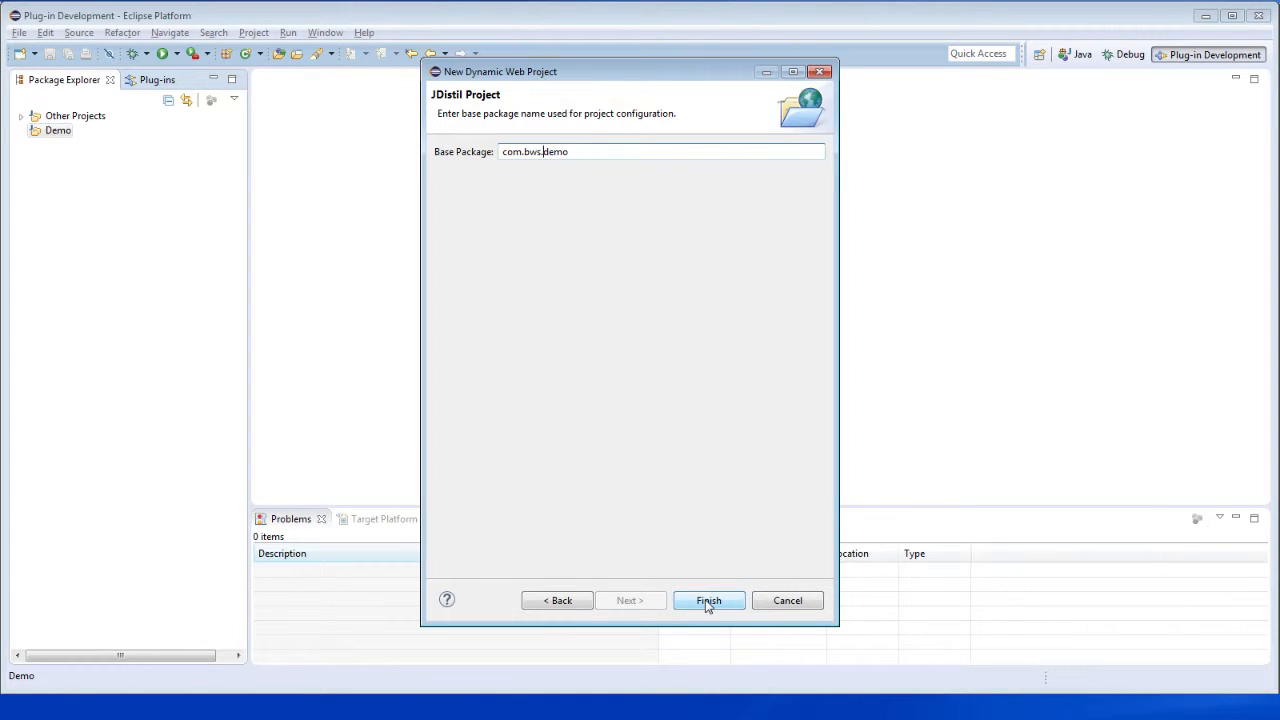
pyautogui.write('jdistil.')
pyautogui.click(719, 602)
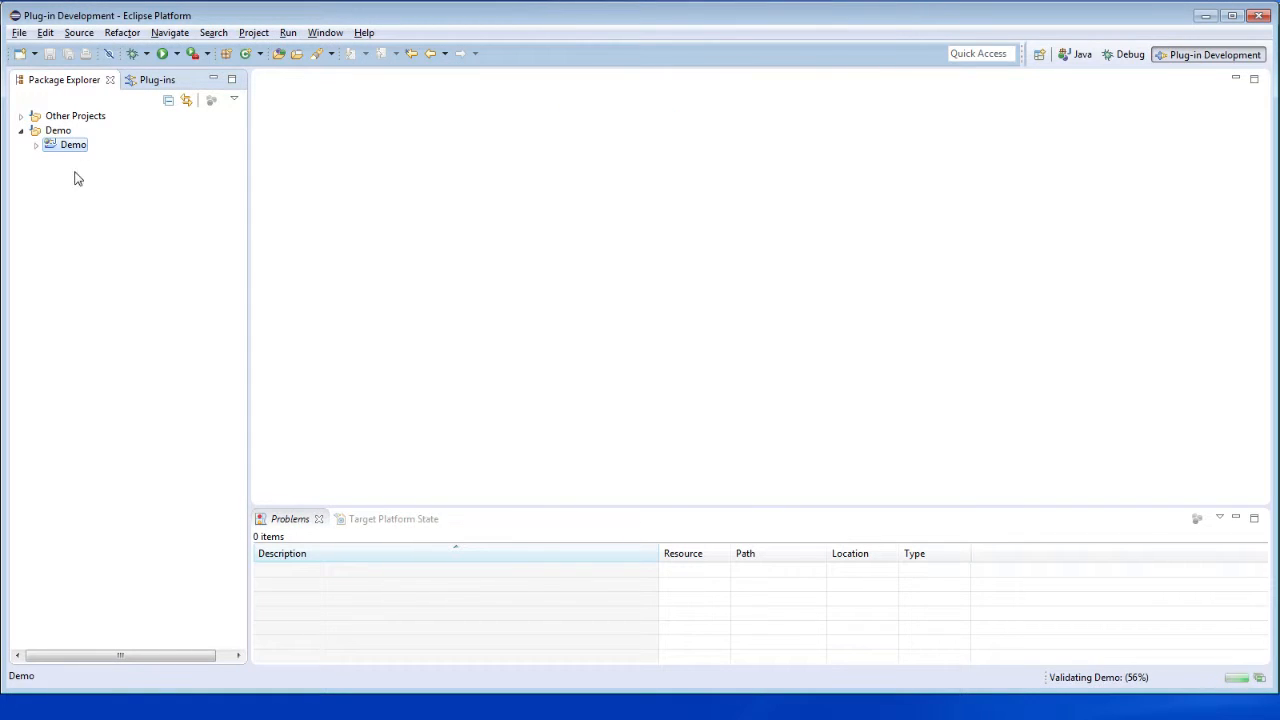
# - Examine the Demo project's src folder, including the classes in the configuration package and the fragments package
pyautogui.click(36, 146)
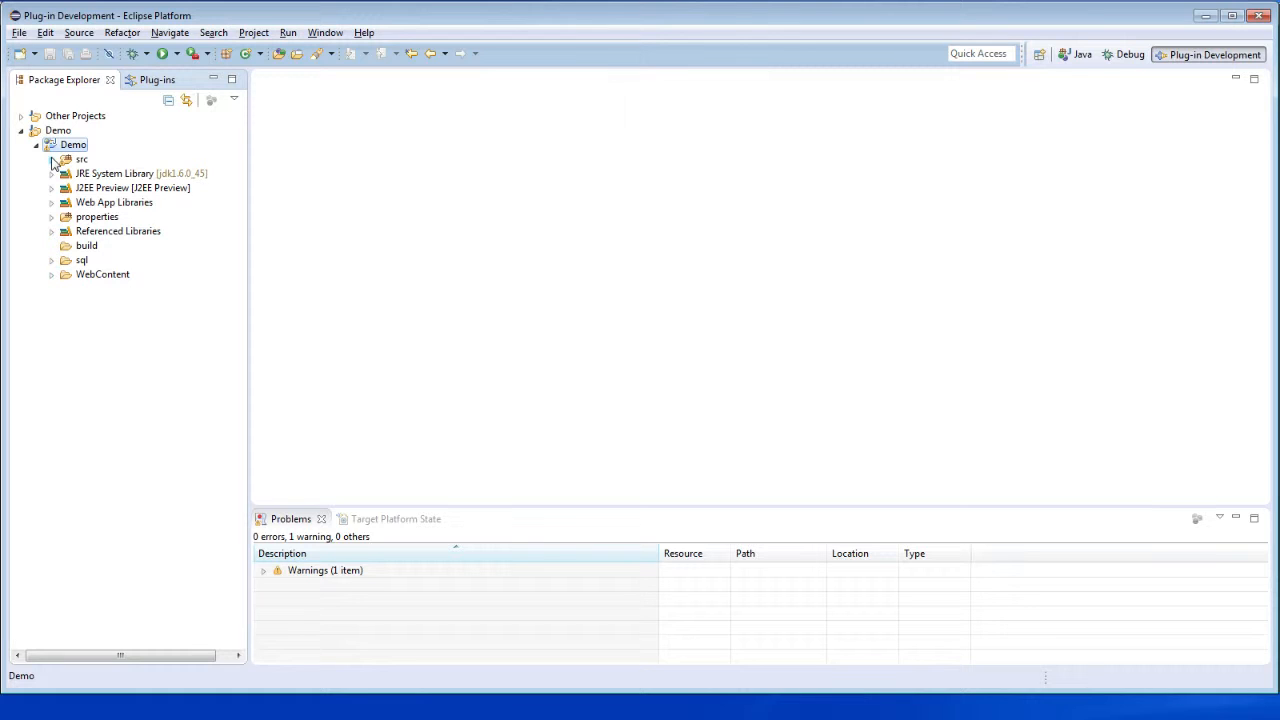
pyautogui.click(52, 160)
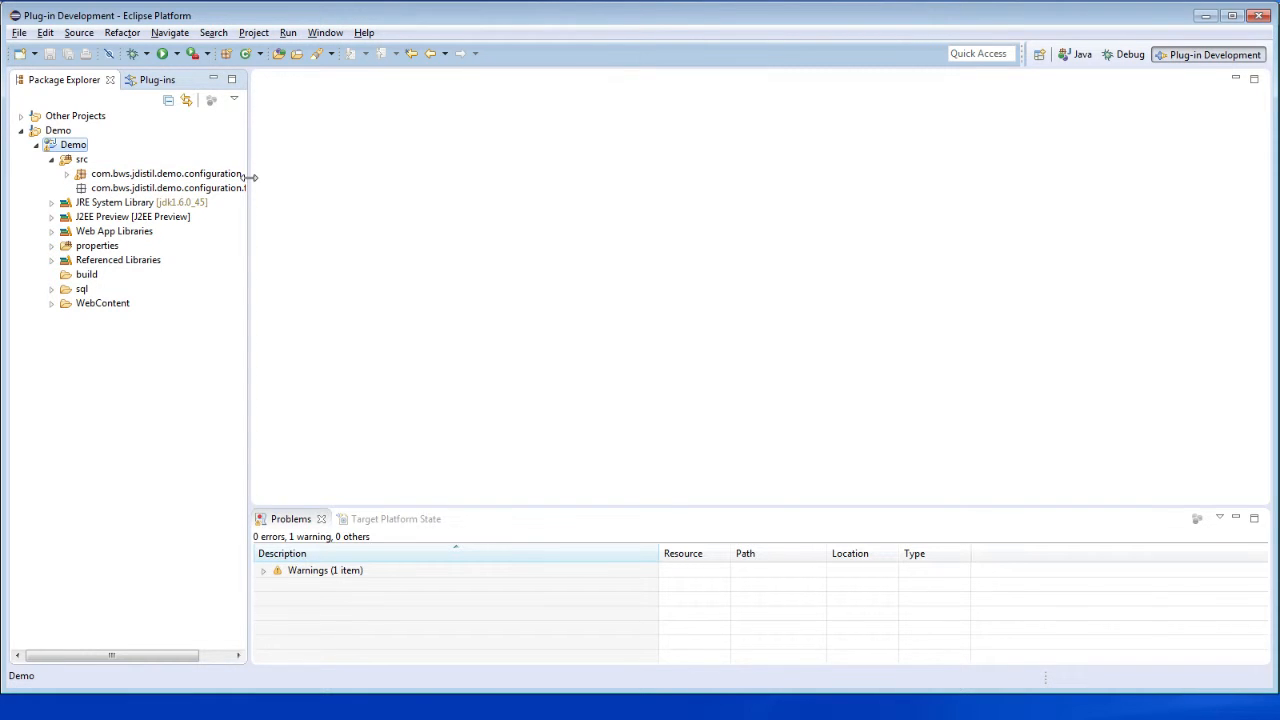
pyautogui.moveTo(250, 177); pyautogui.dragTo(275, 177)
pyautogui.click(67, 174)
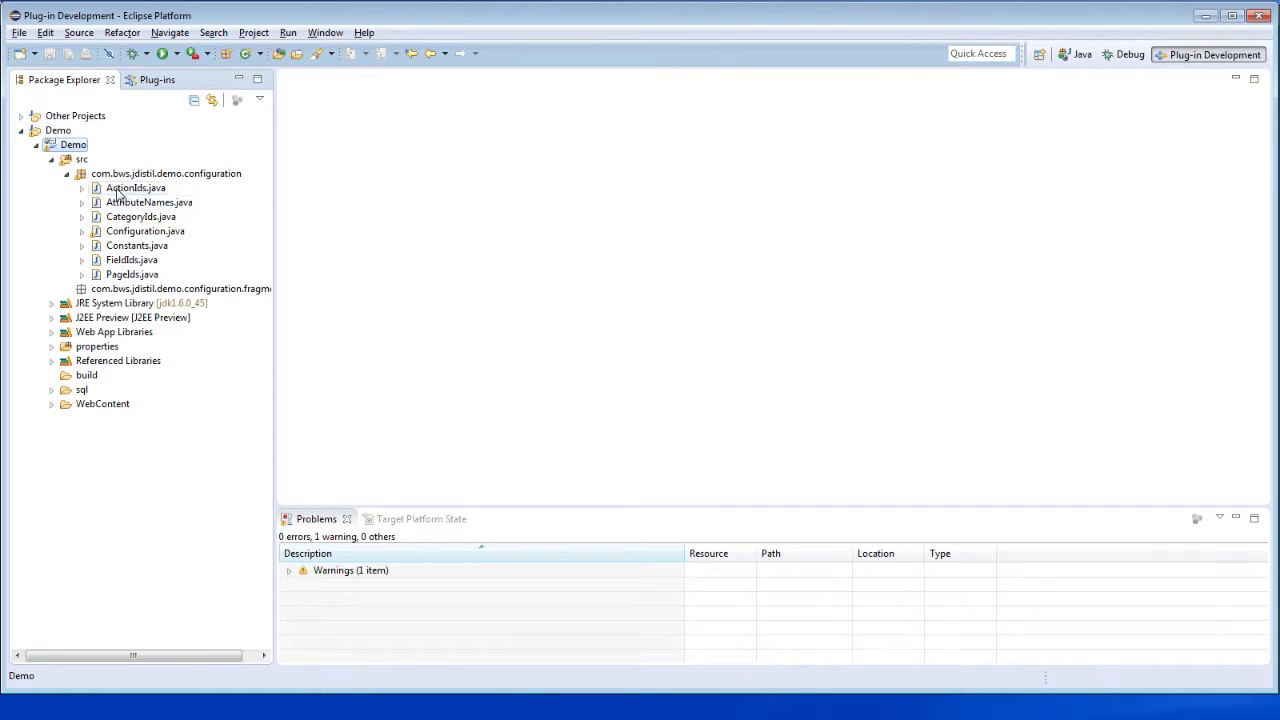
pyautogui.click(67, 175)
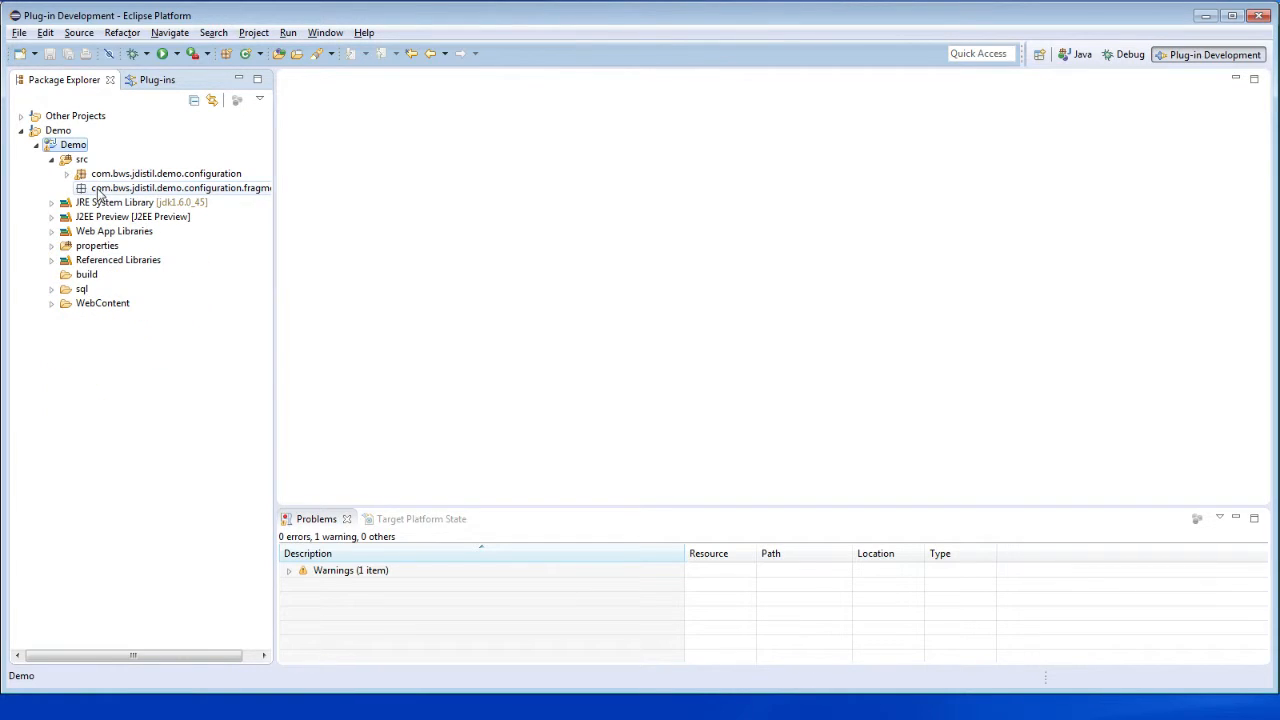
pyautogui.click(101, 190)
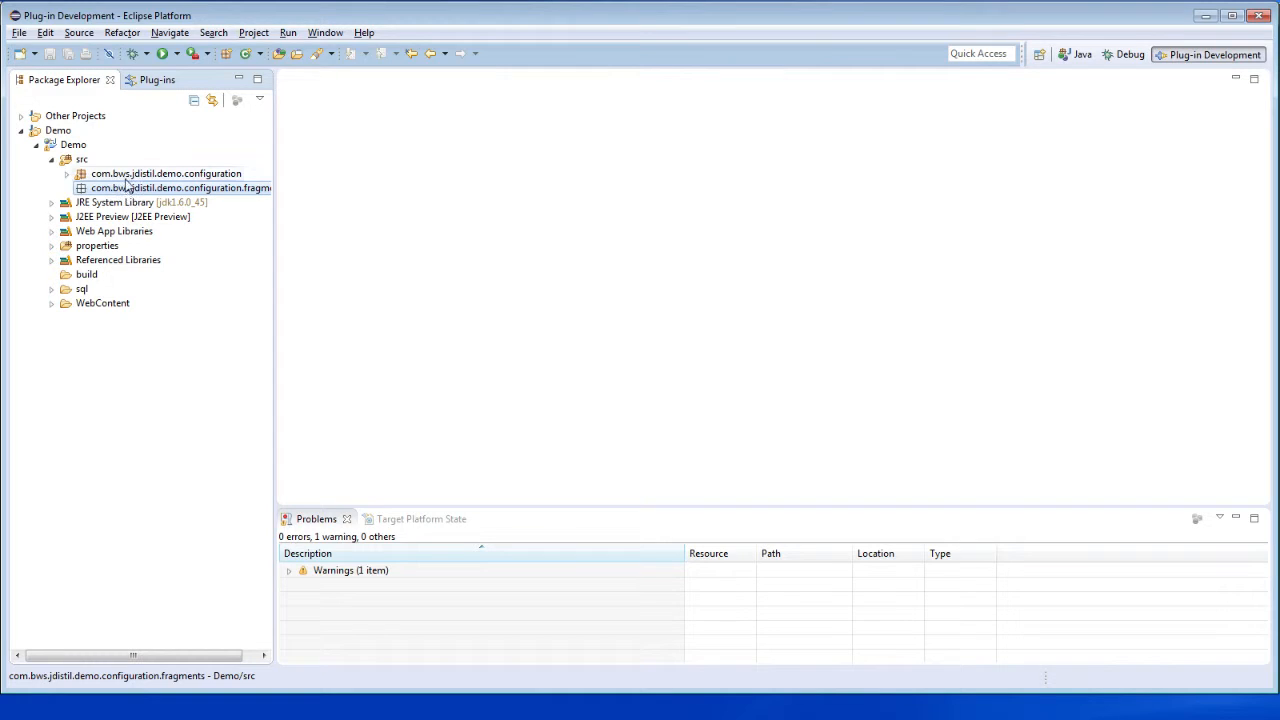
pyautogui.click(66, 174)
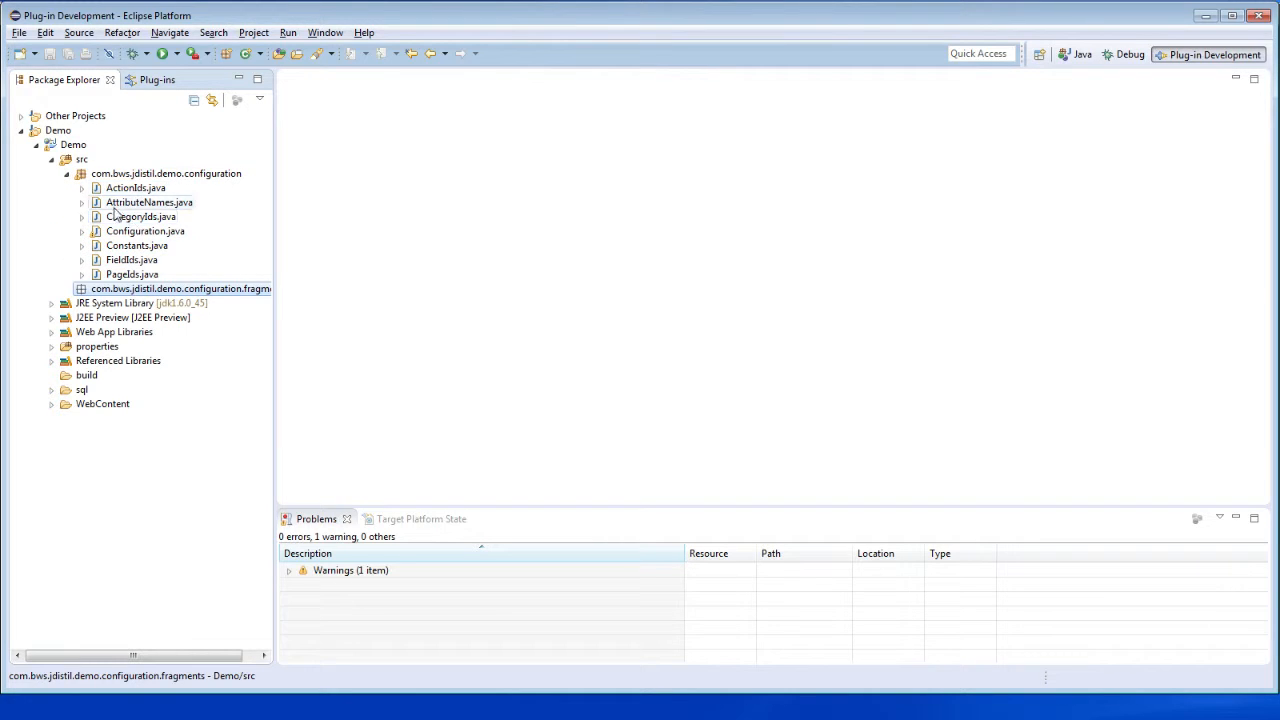
pyautogui.click(67, 174)
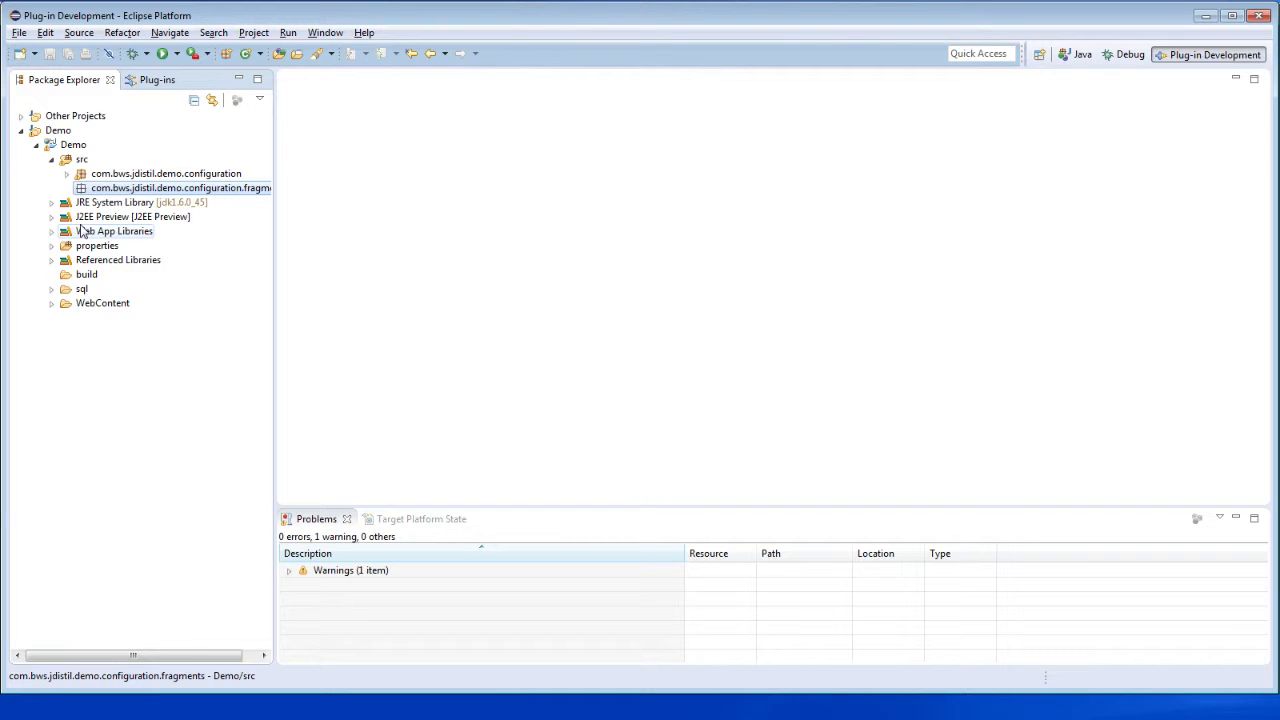
# - Examine the properties folder and the scripts in the sql folder, including the contents of app-category.sql
pyautogui.click(51, 246)
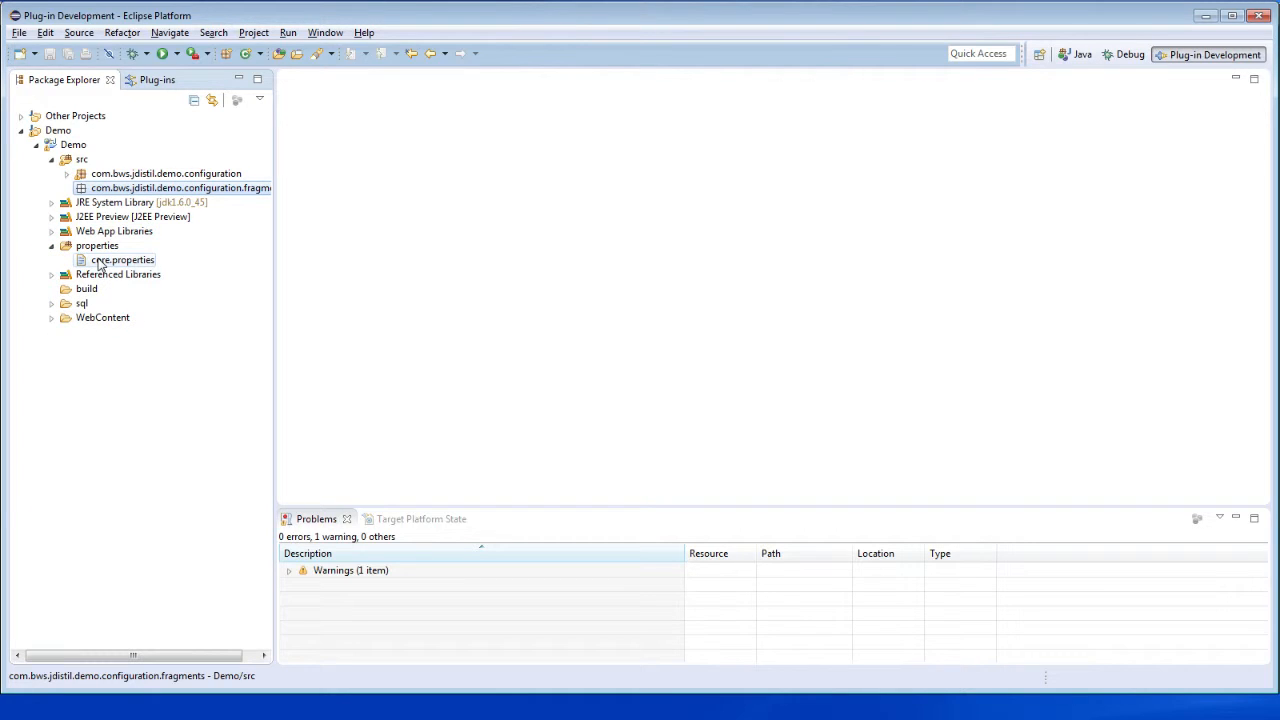
pyautogui.click(53, 305)
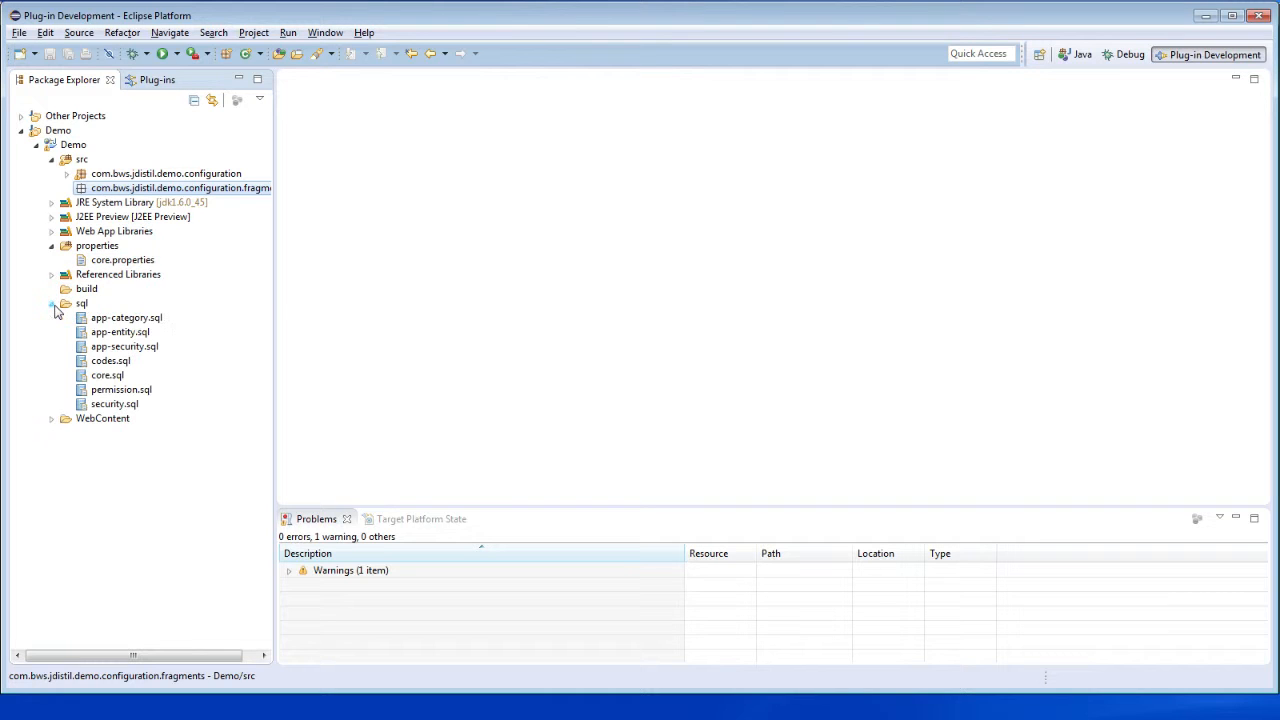
pyautogui.click(117, 377)
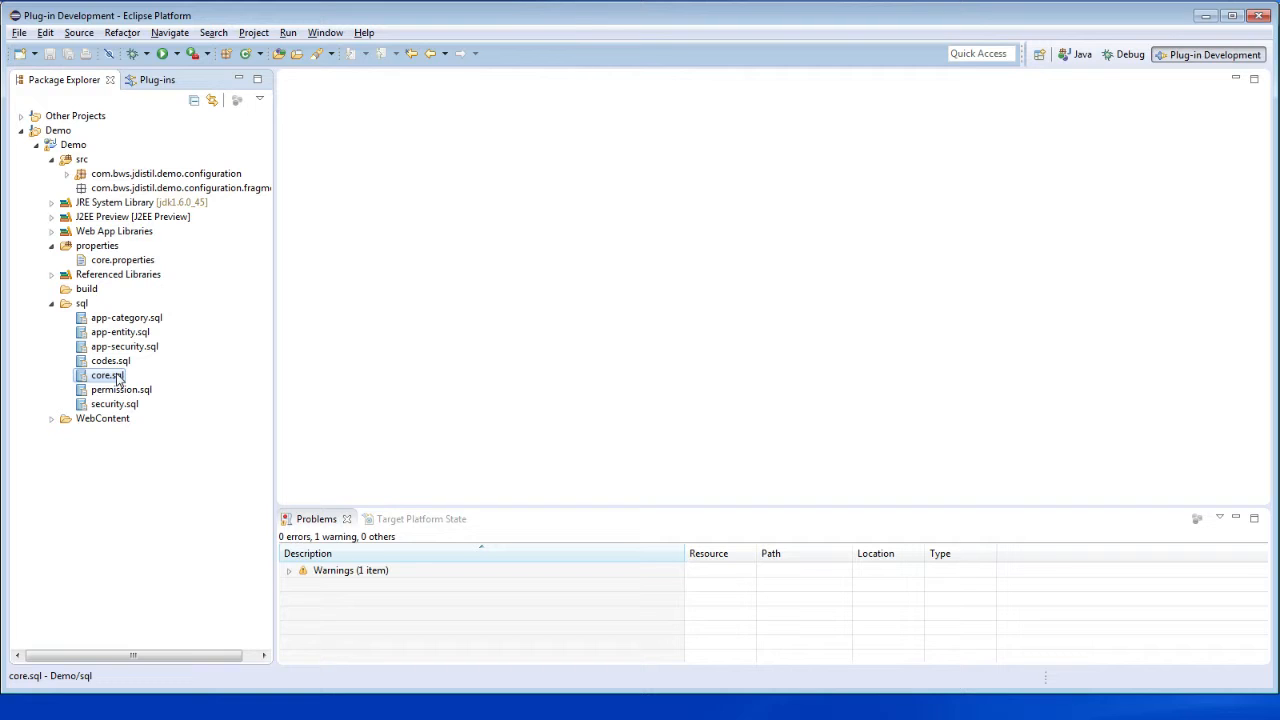
pyautogui.click(117, 366)
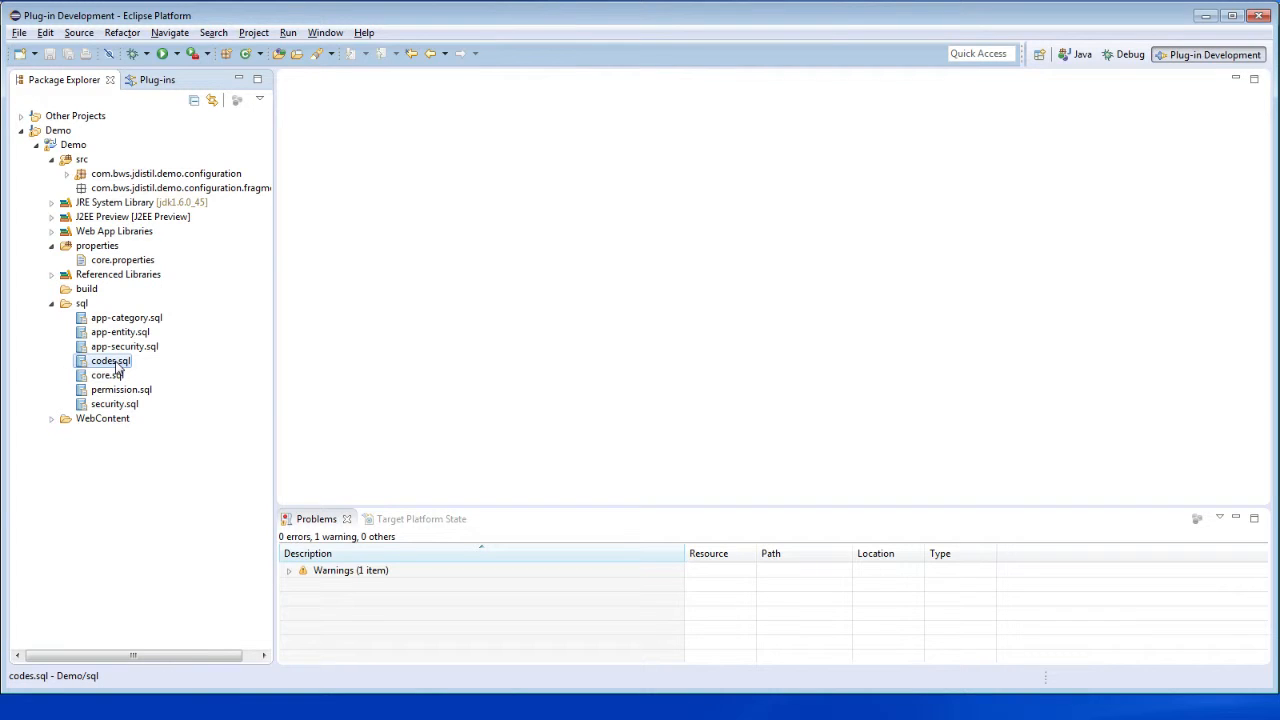
pyautogui.click(122, 407)
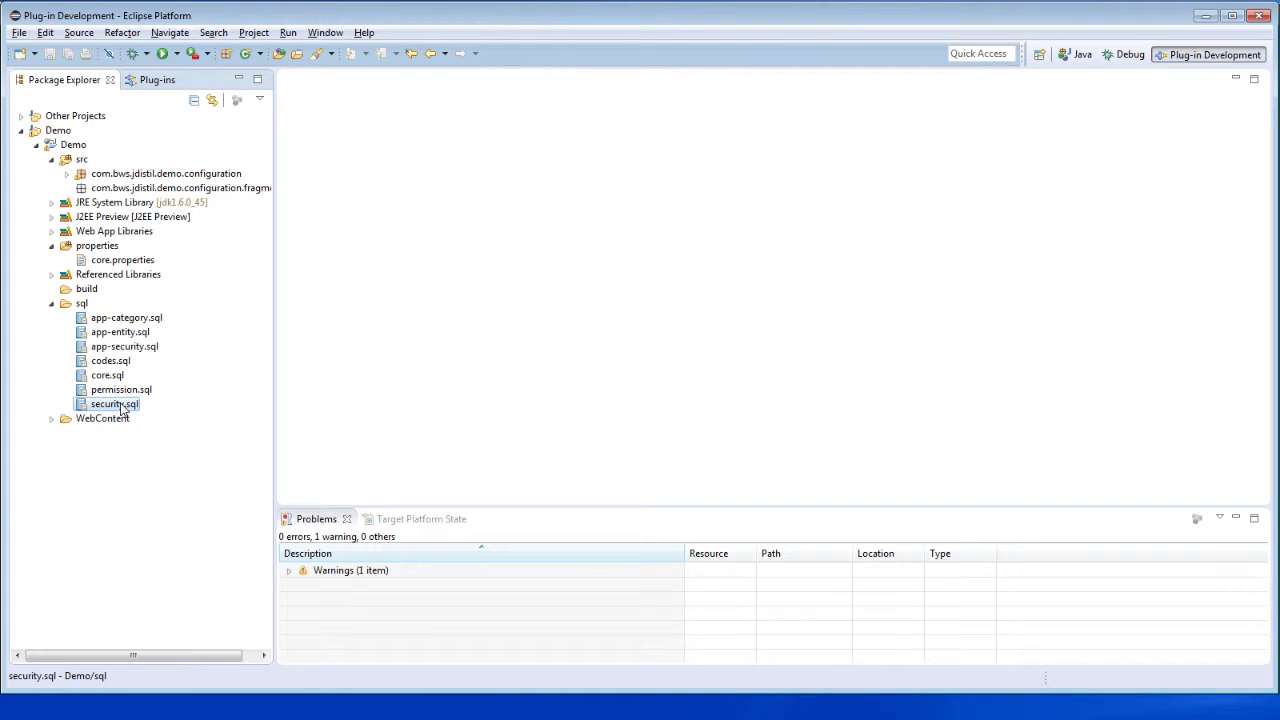
pyautogui.keyDown('ctrl'); pyautogui.click(122, 394); pyautogui.keyUp('ctrl')
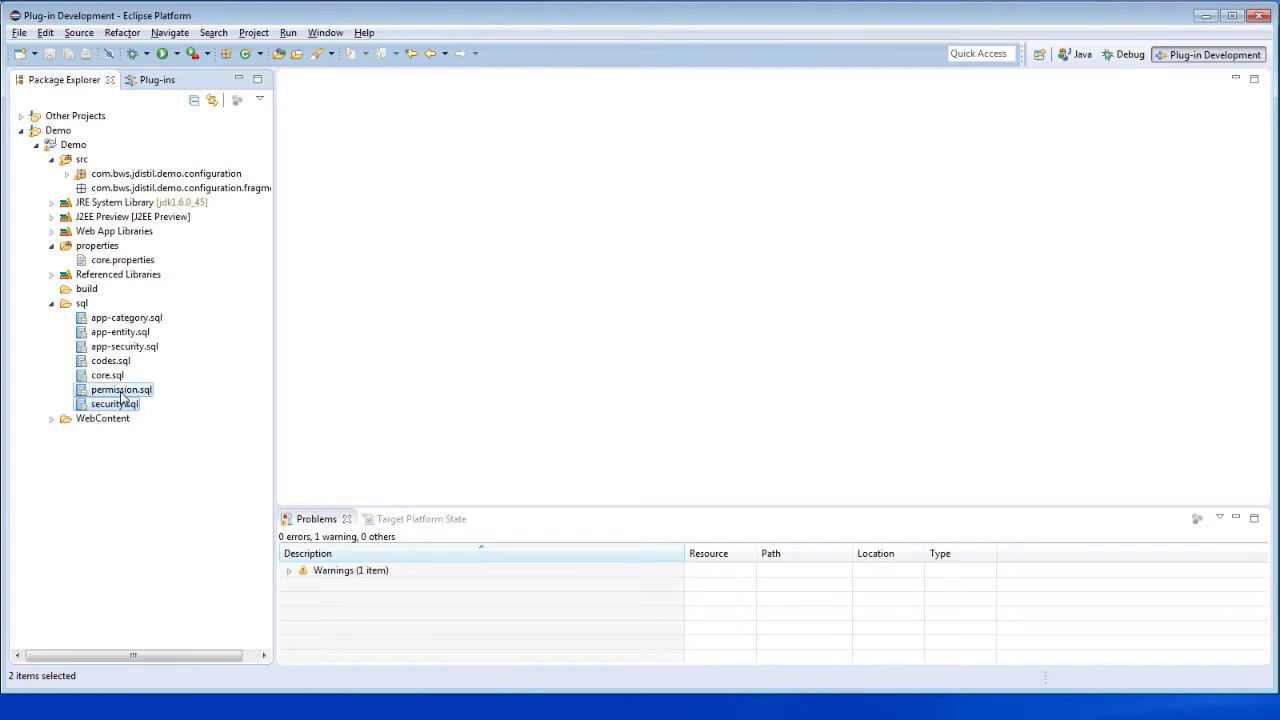
pyautogui.click(122, 349)
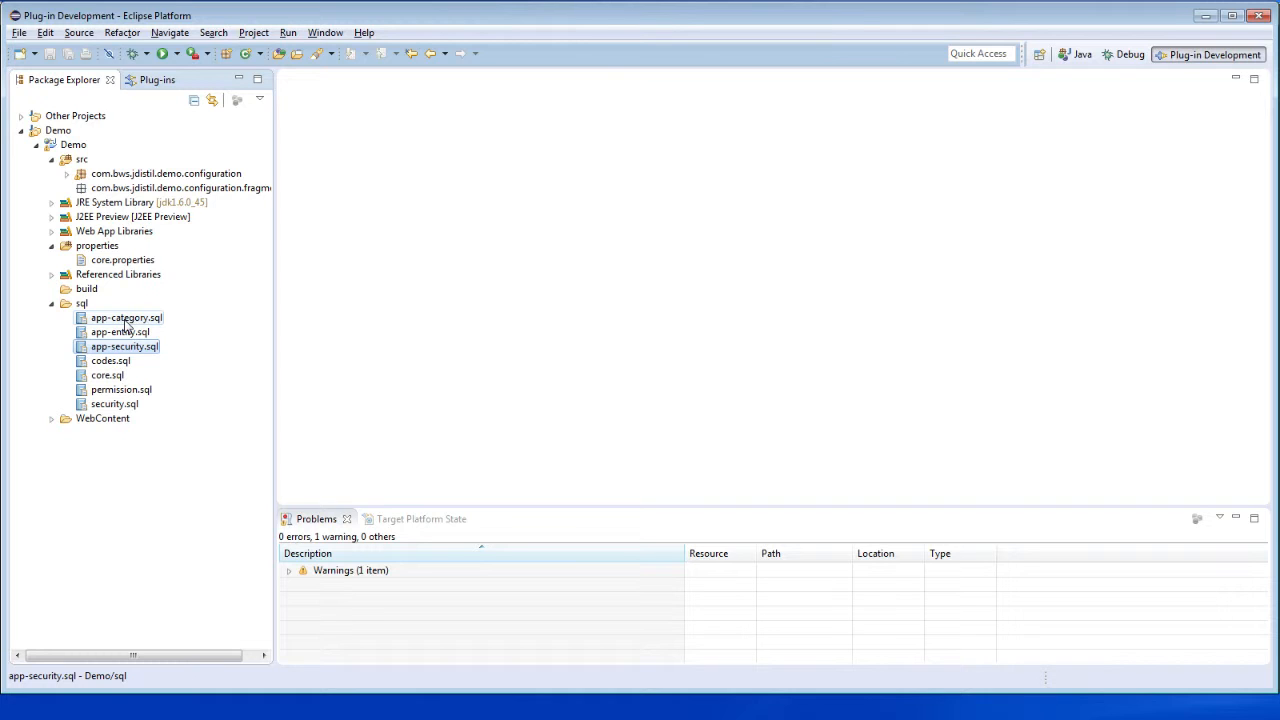
pyautogui.doubleClick(126, 318)
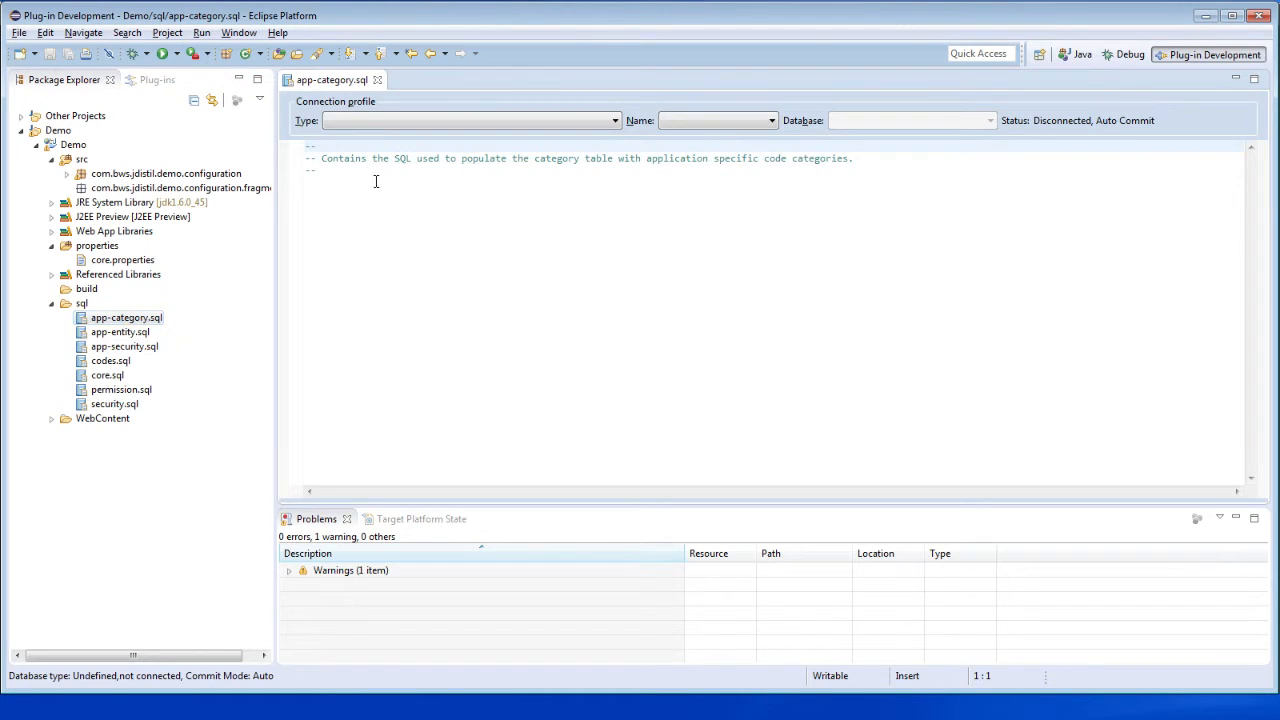
pyautogui.click(378, 80)
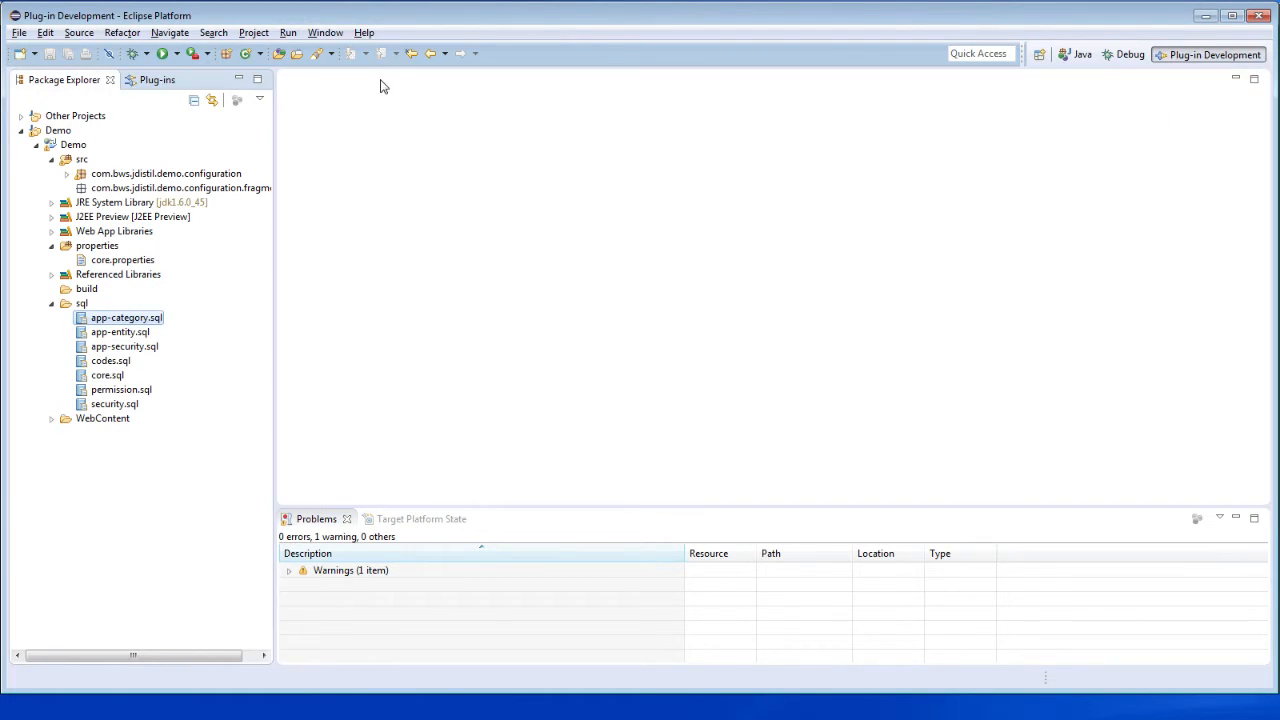
# - Collapse the sql folder and examine the WebContent folder down to the libraries in WEB-INF/lib
pyautogui.doubleClick(57, 307)
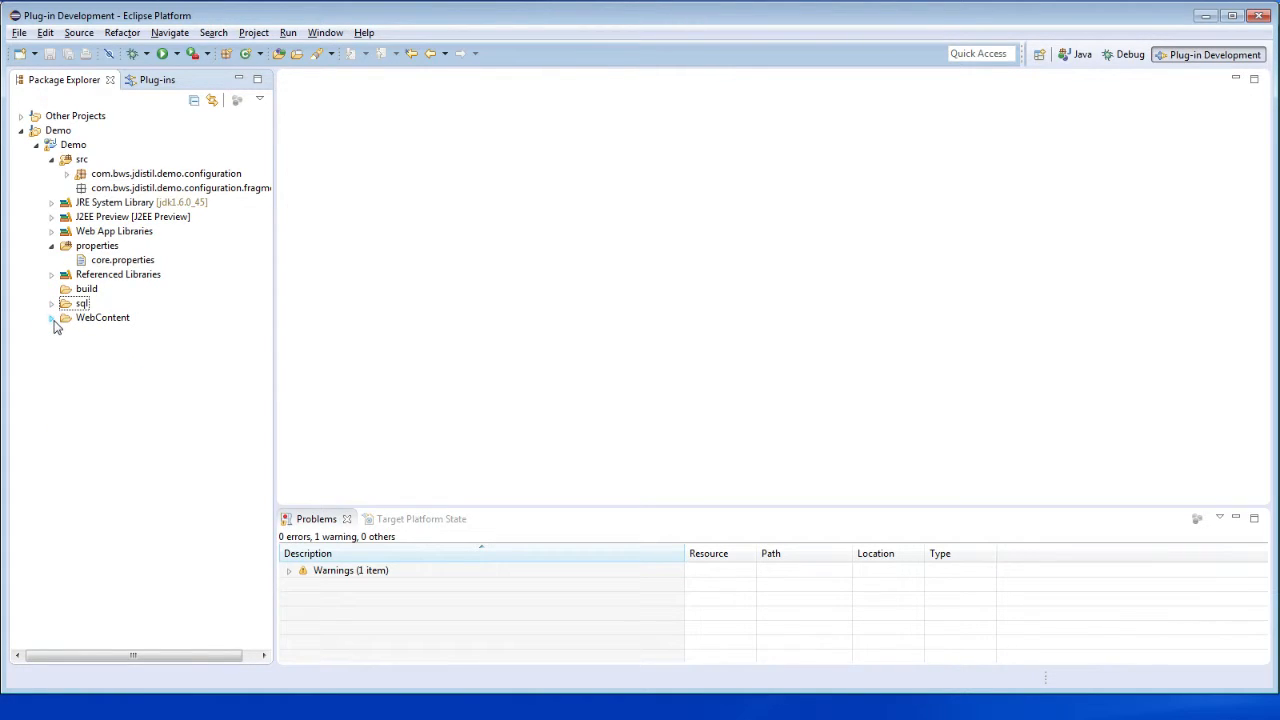
pyautogui.click(52, 318)
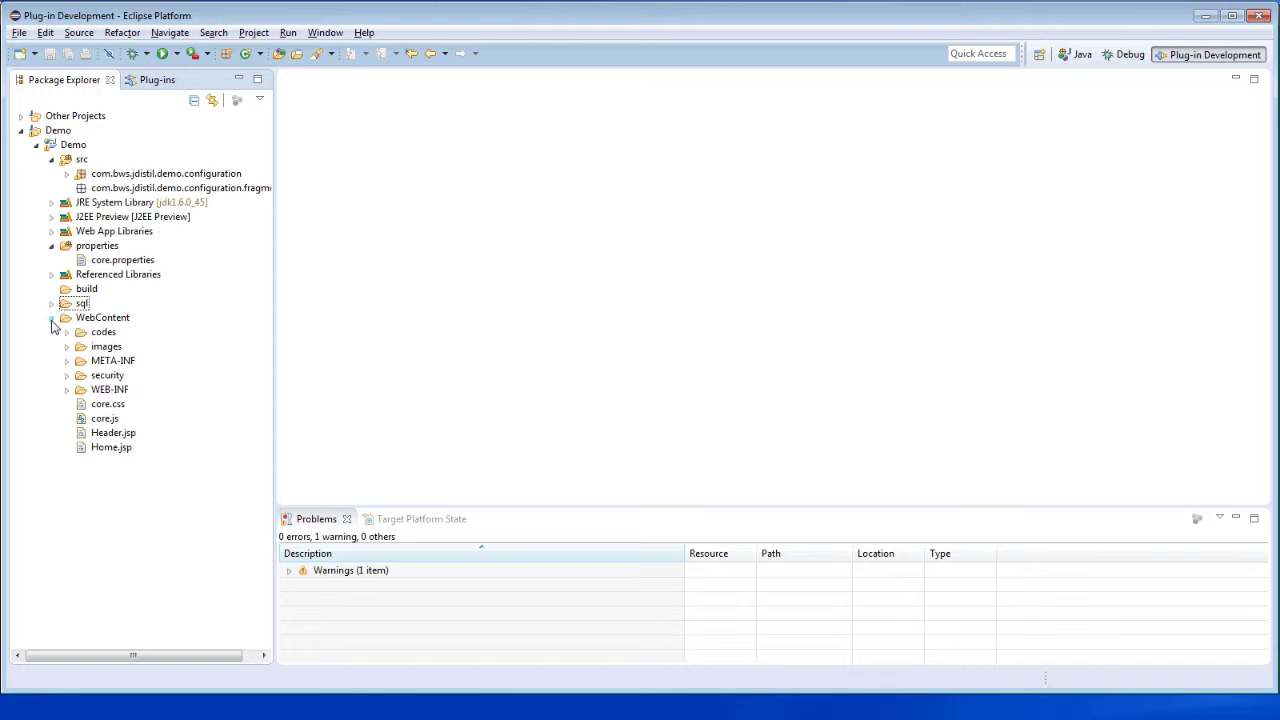
pyautogui.click(66, 390)
pyautogui.click(82, 404)
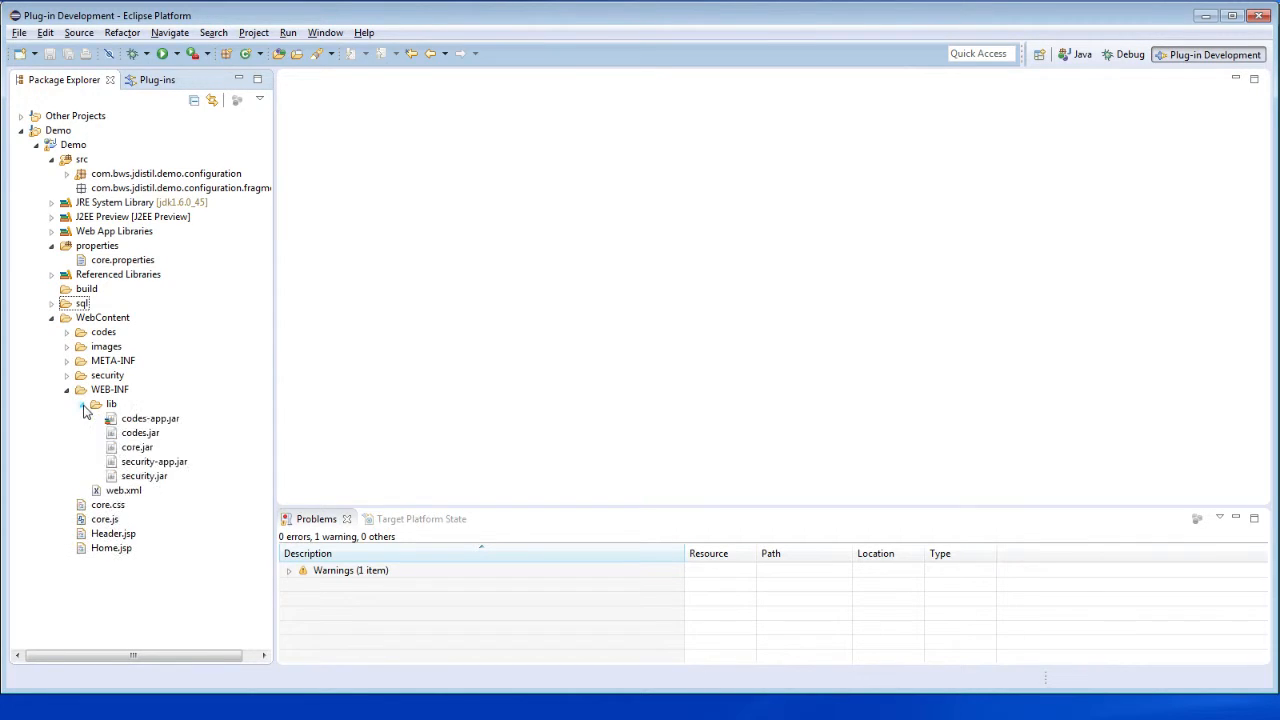
# - Examine the core, codes and security JAR files in WEB-INF/lib, dismiss the accidental copy of codes.jar, and collapse the lib folder
pyautogui.click(146, 449)
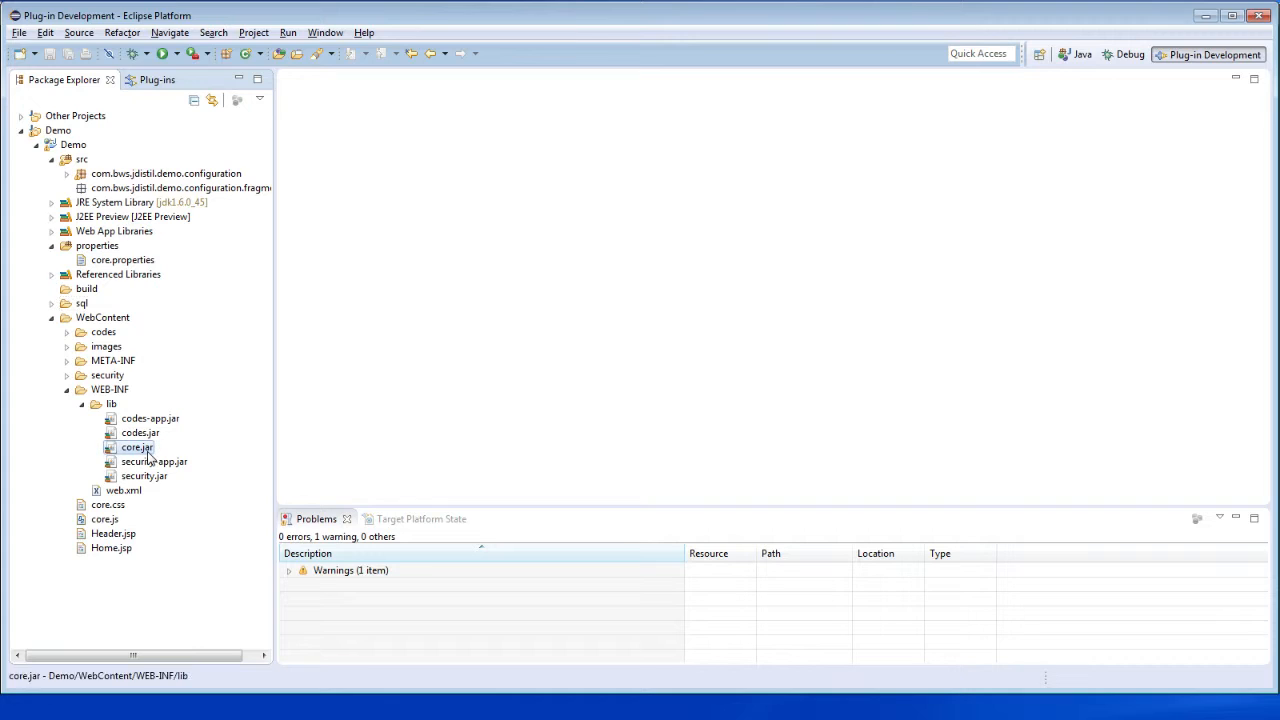
pyautogui.click(146, 437)
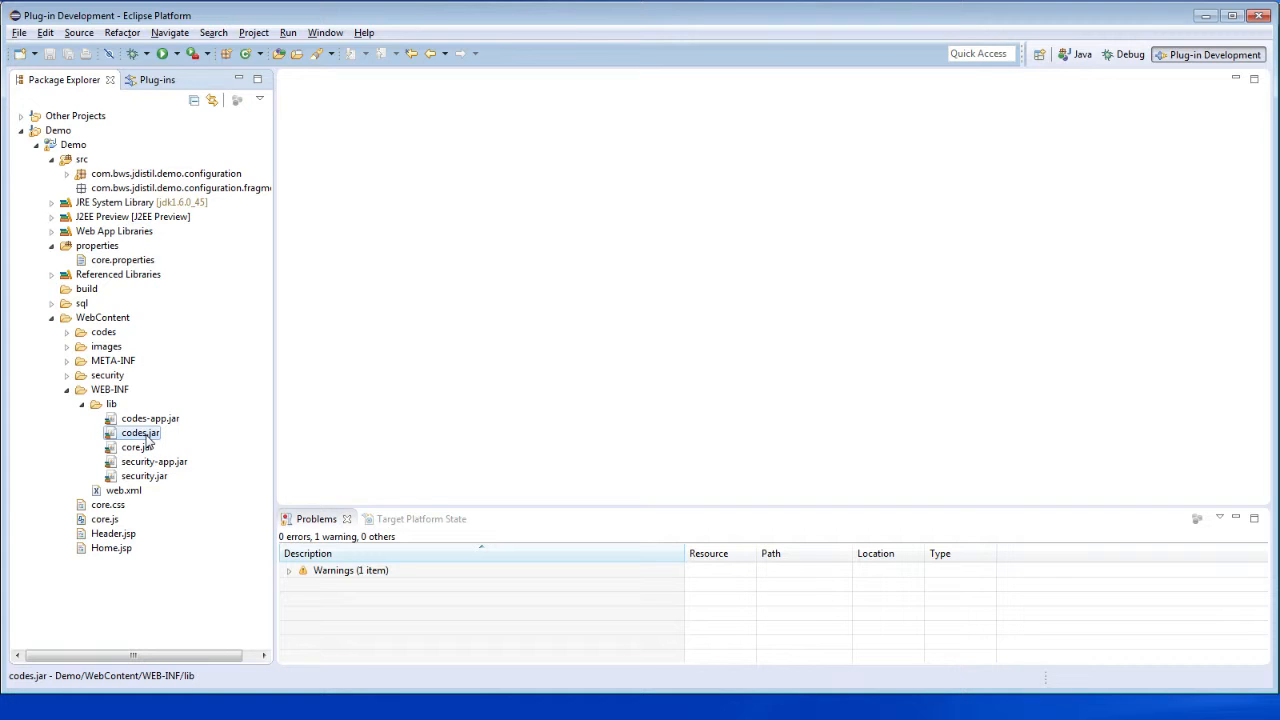
pyautogui.moveTo(147, 434); pyautogui.dragTo(147, 427)
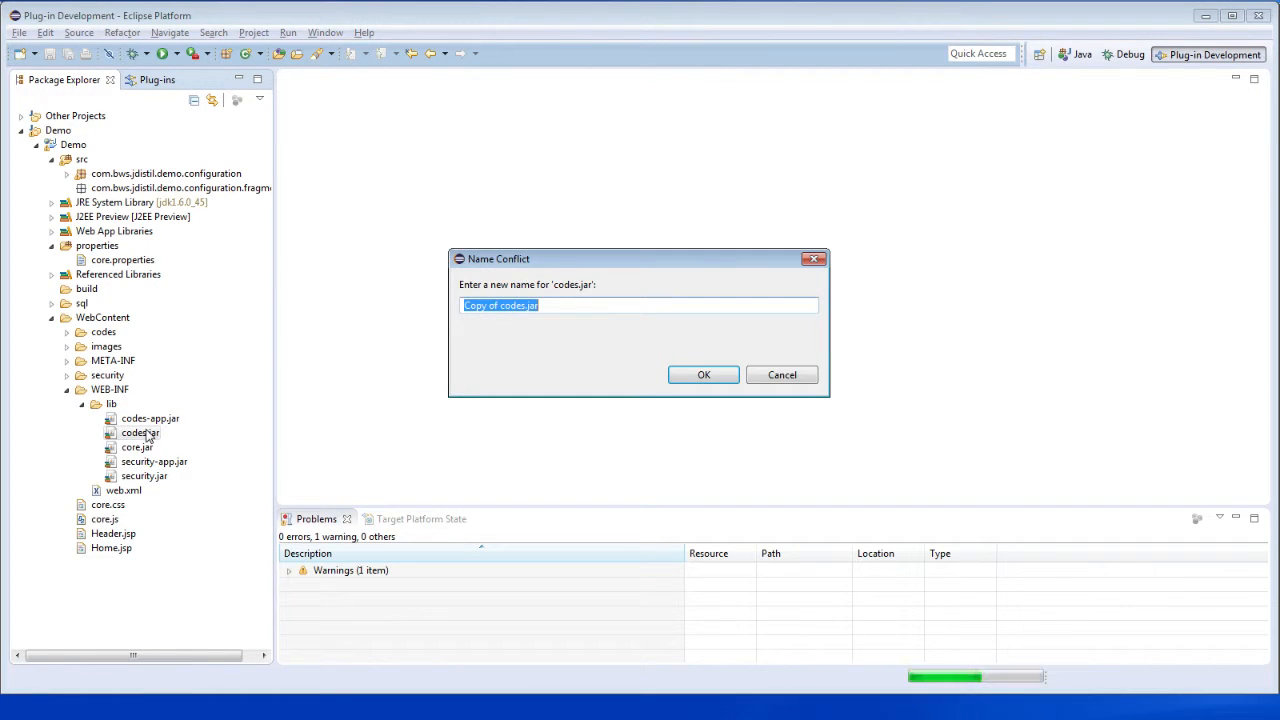
pyautogui.click(790, 375)
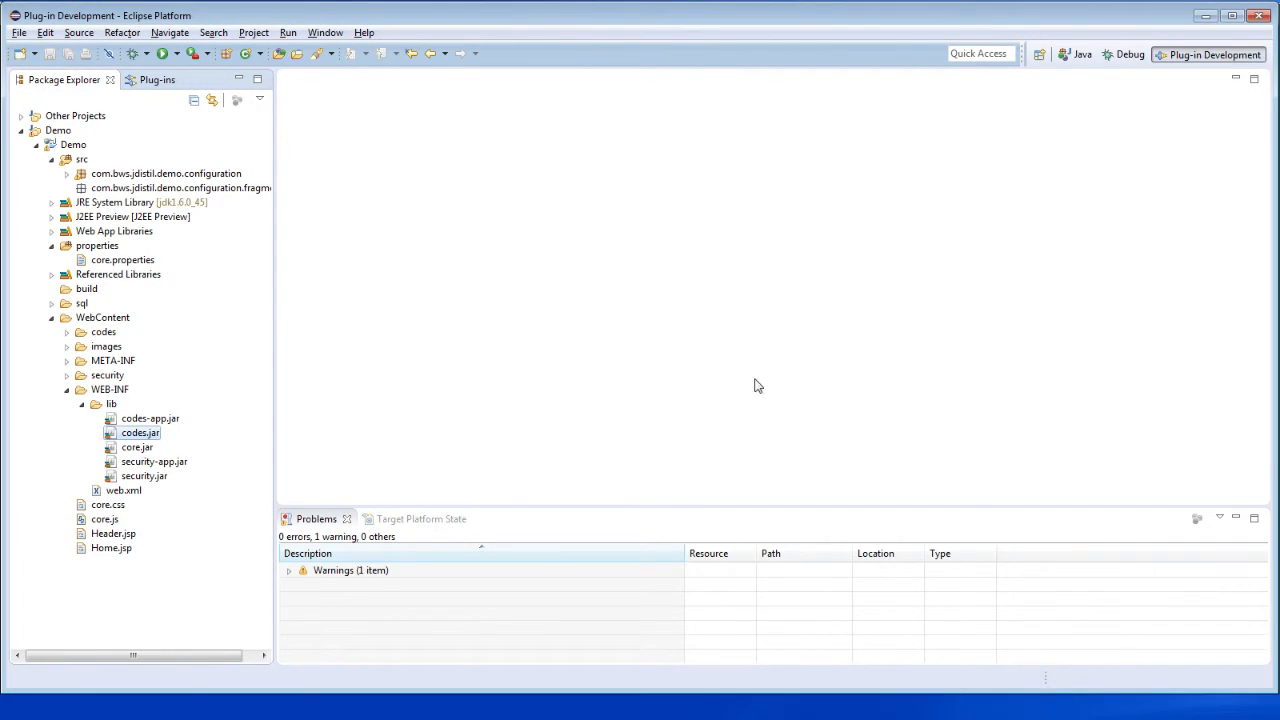
pyautogui.keyDown('ctrl'); pyautogui.click(135, 421); pyautogui.keyUp('ctrl')
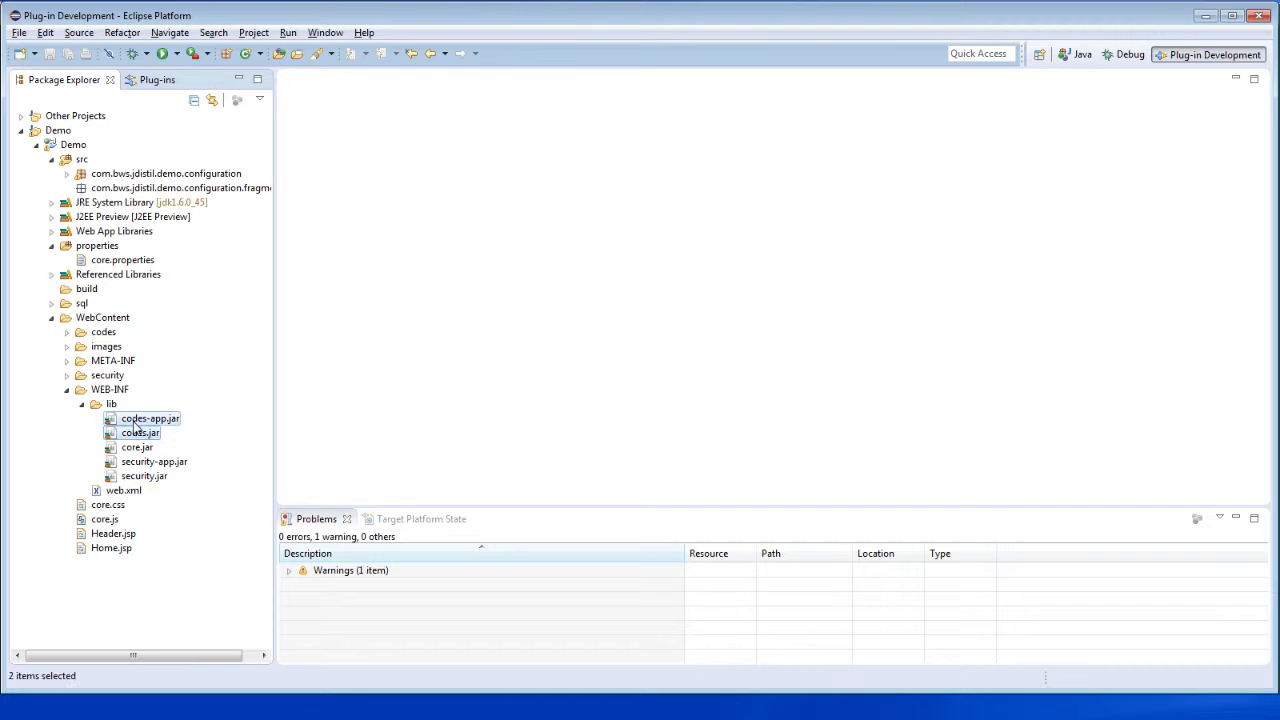
pyautogui.click(143, 476)
pyautogui.hotkey('shift', 'Up')
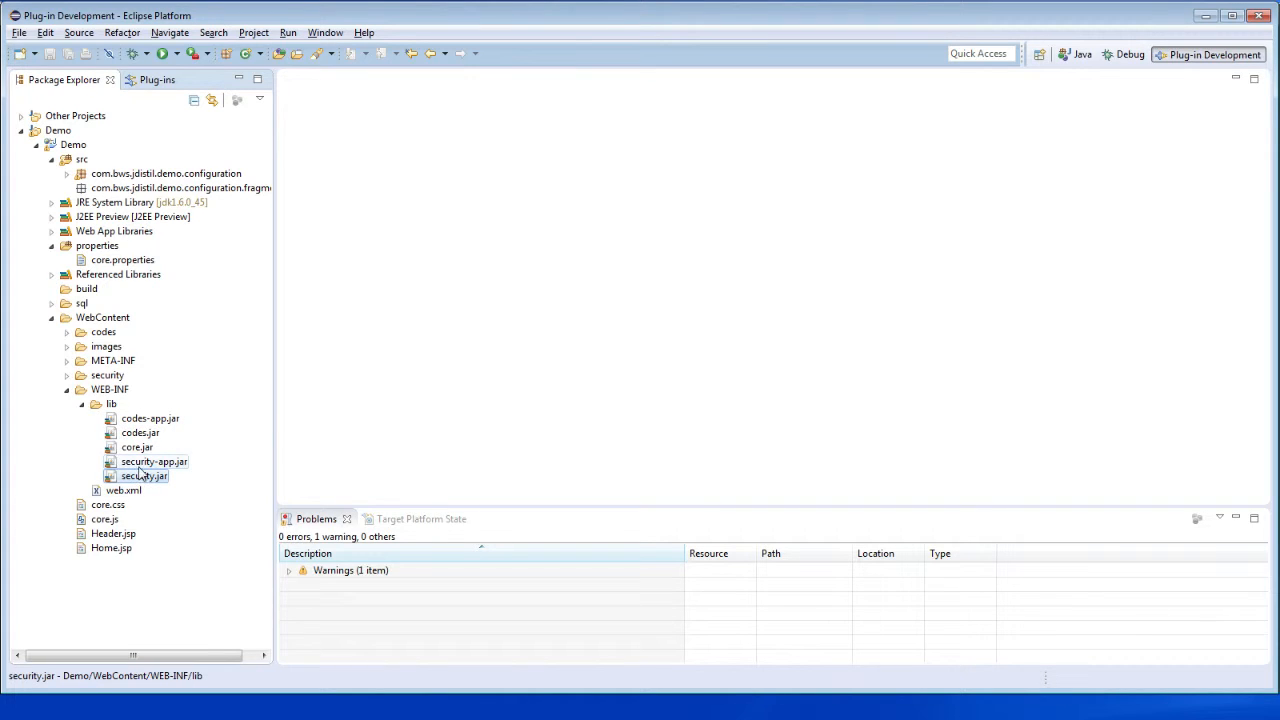
pyautogui.click(82, 405)
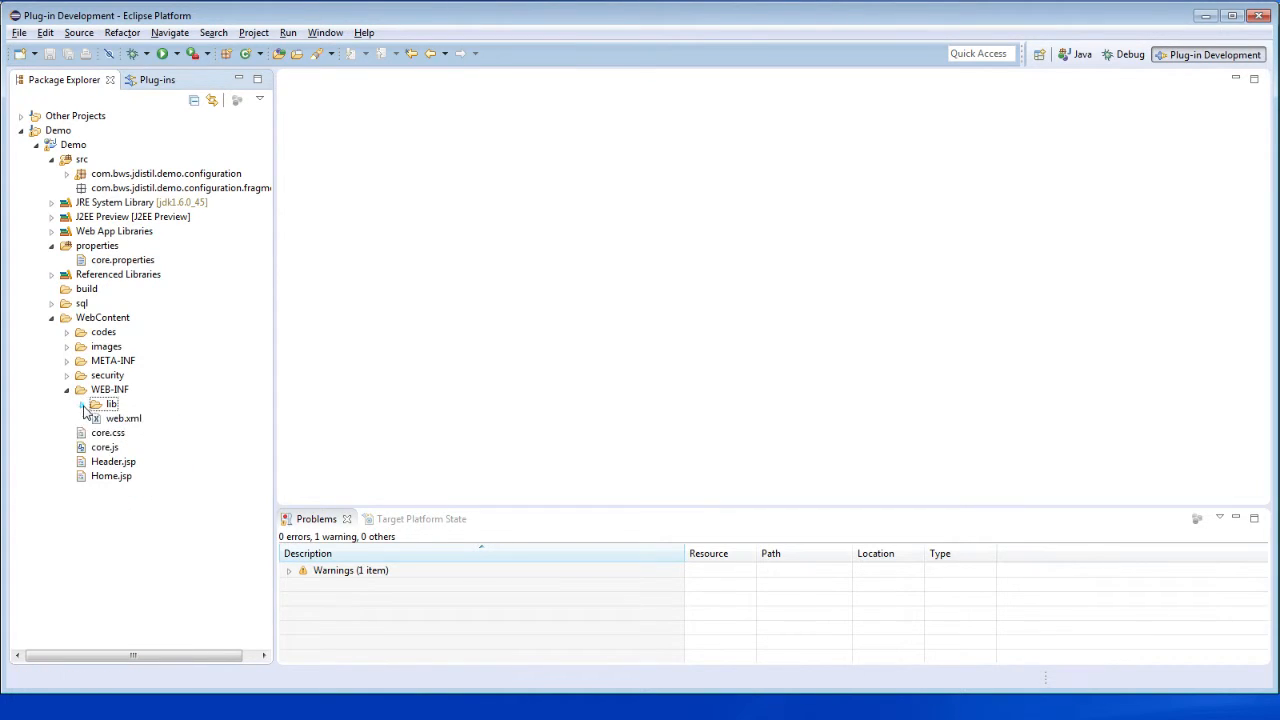
# - Open web.xml, examine the Controller servlet class and the Home.jsp welcome file entry, and close the file
pyautogui.doubleClick(122, 419)
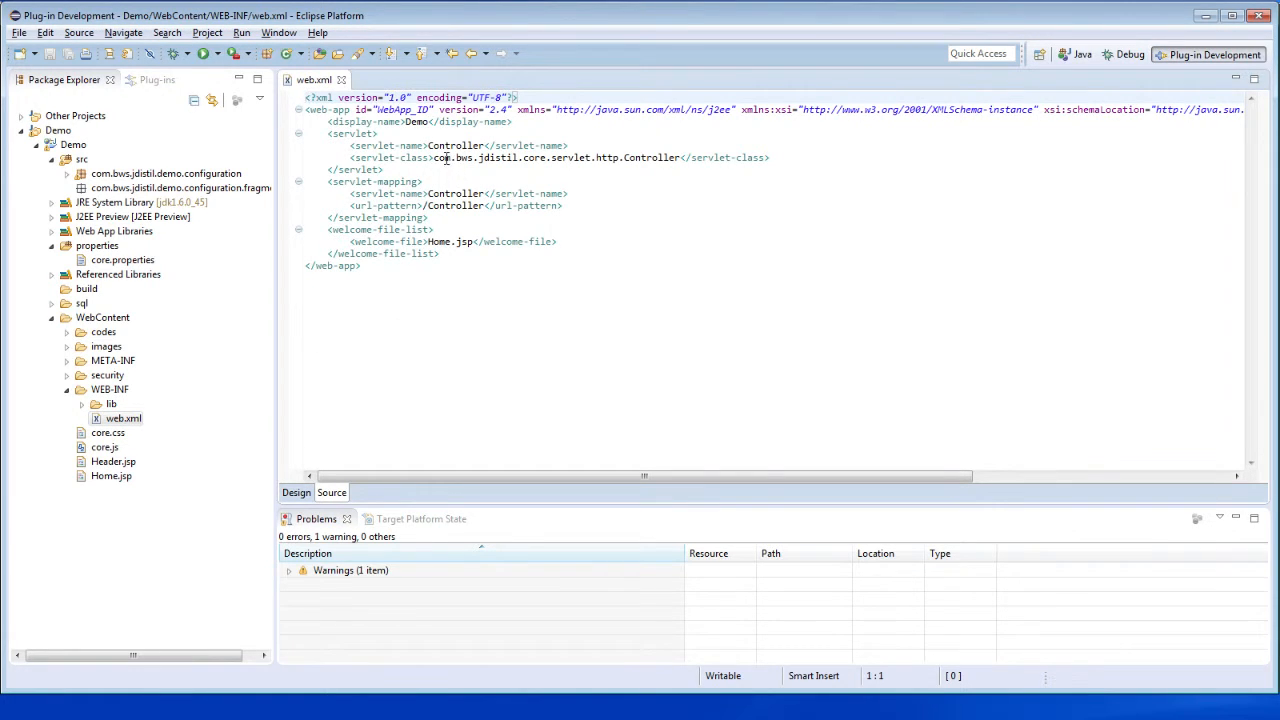
pyautogui.doubleClick(633, 157)
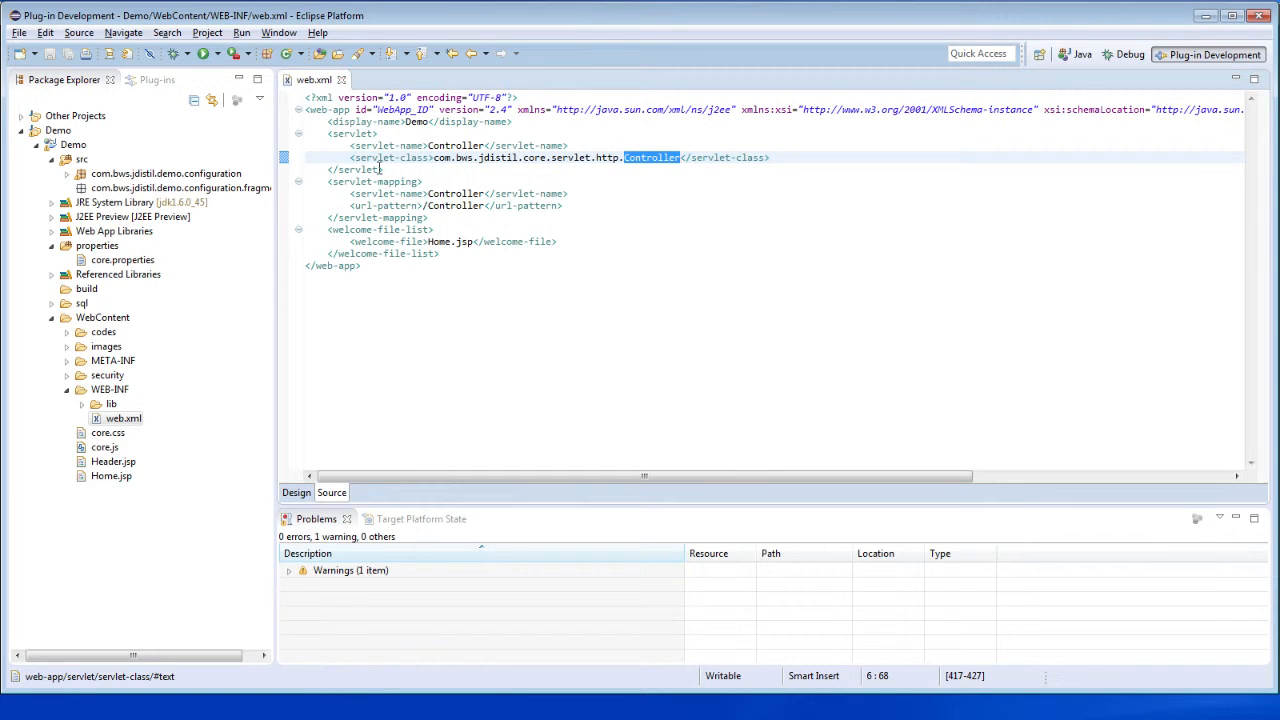
pyautogui.doubleClick(440, 241)
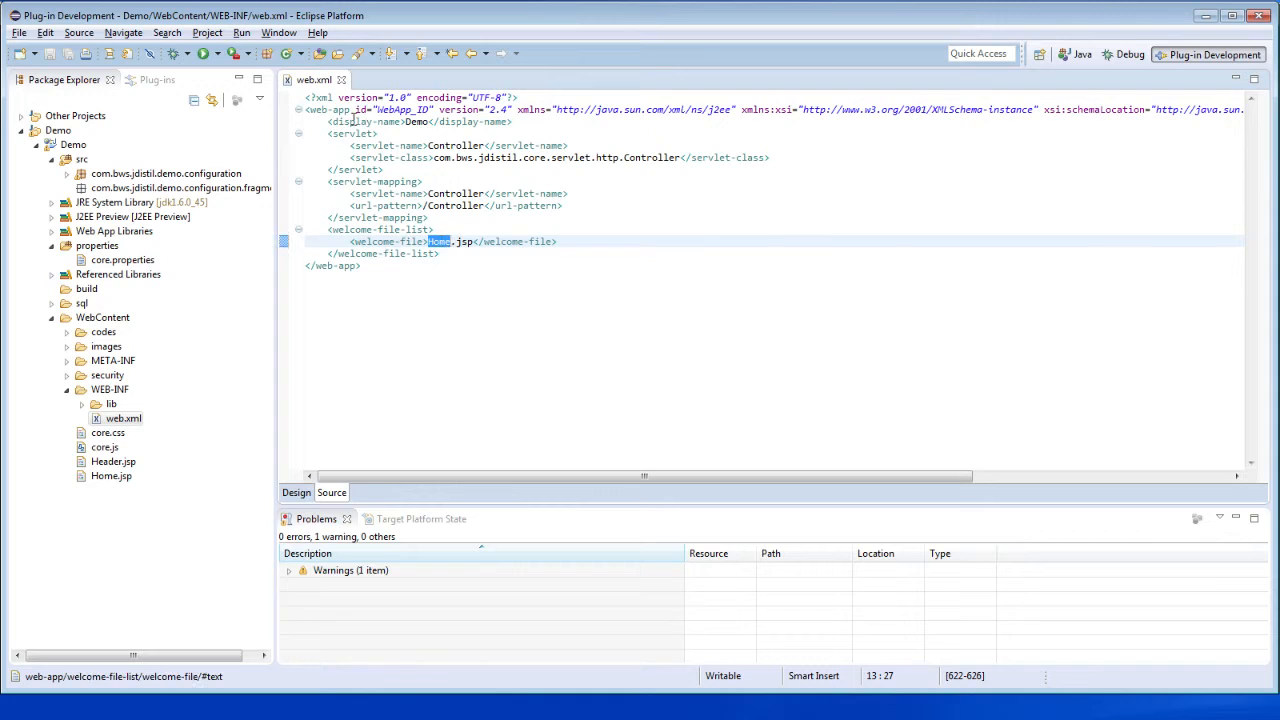
pyautogui.click(341, 79)
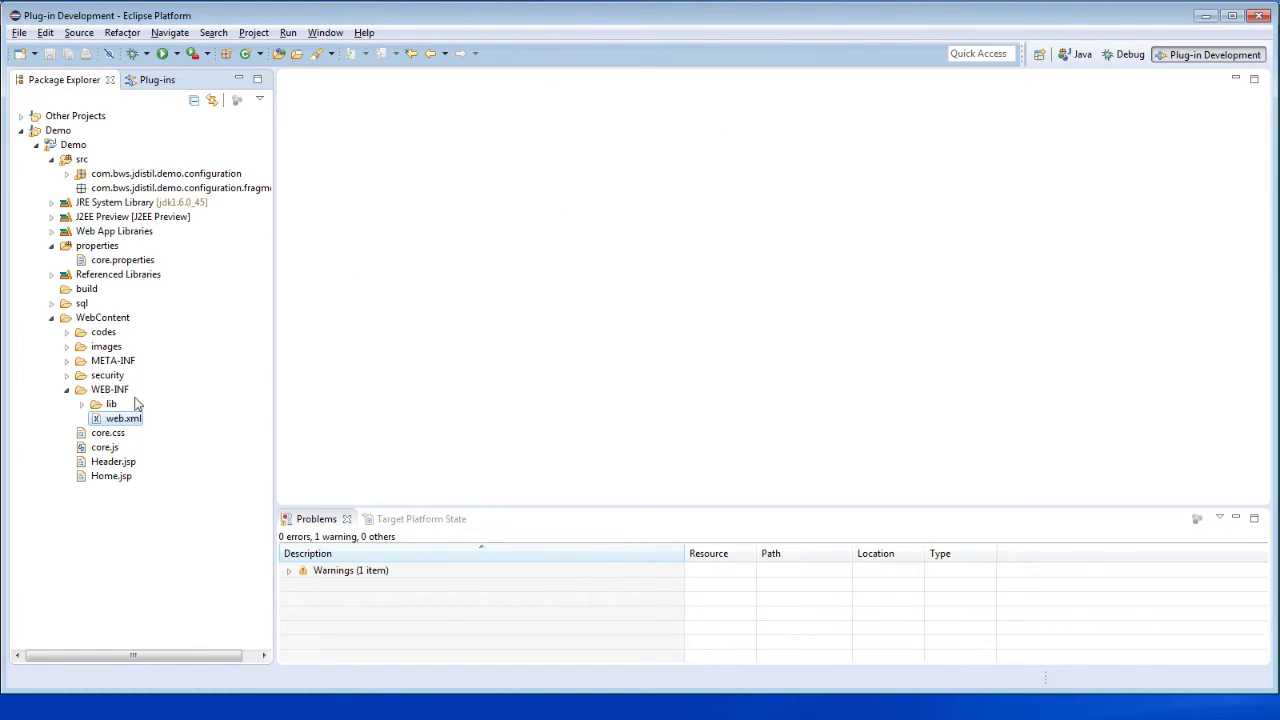
# - Locate Header.jsp and Home.jsp, examine the codes, security and images folders in WebContent, and collapse its subfolders
pyautogui.click(122, 463)
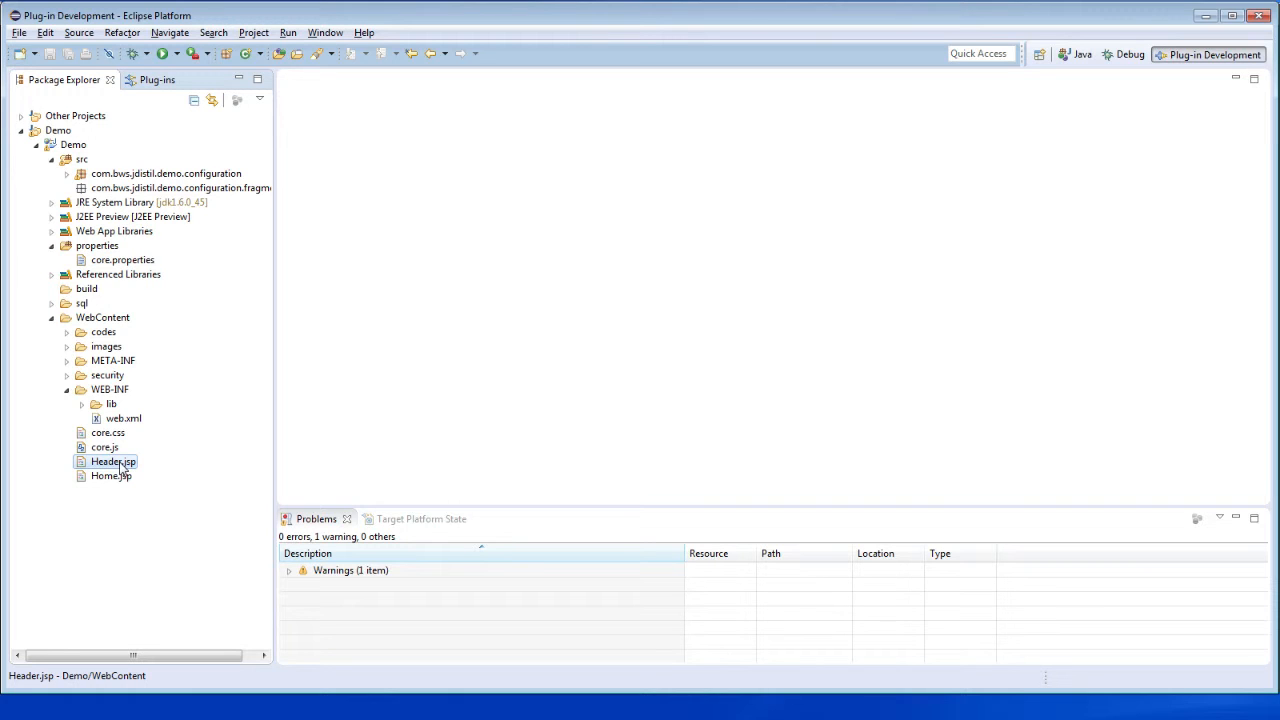
pyautogui.click(118, 478)
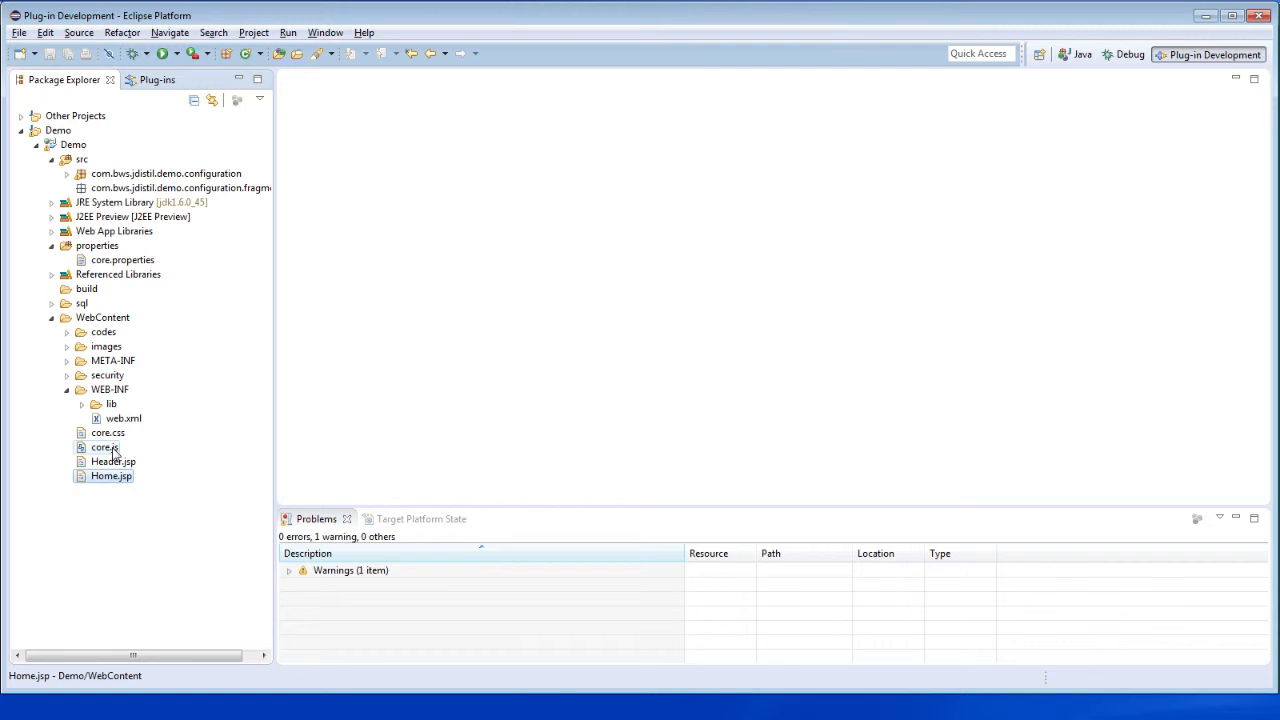
pyautogui.click(68, 333)
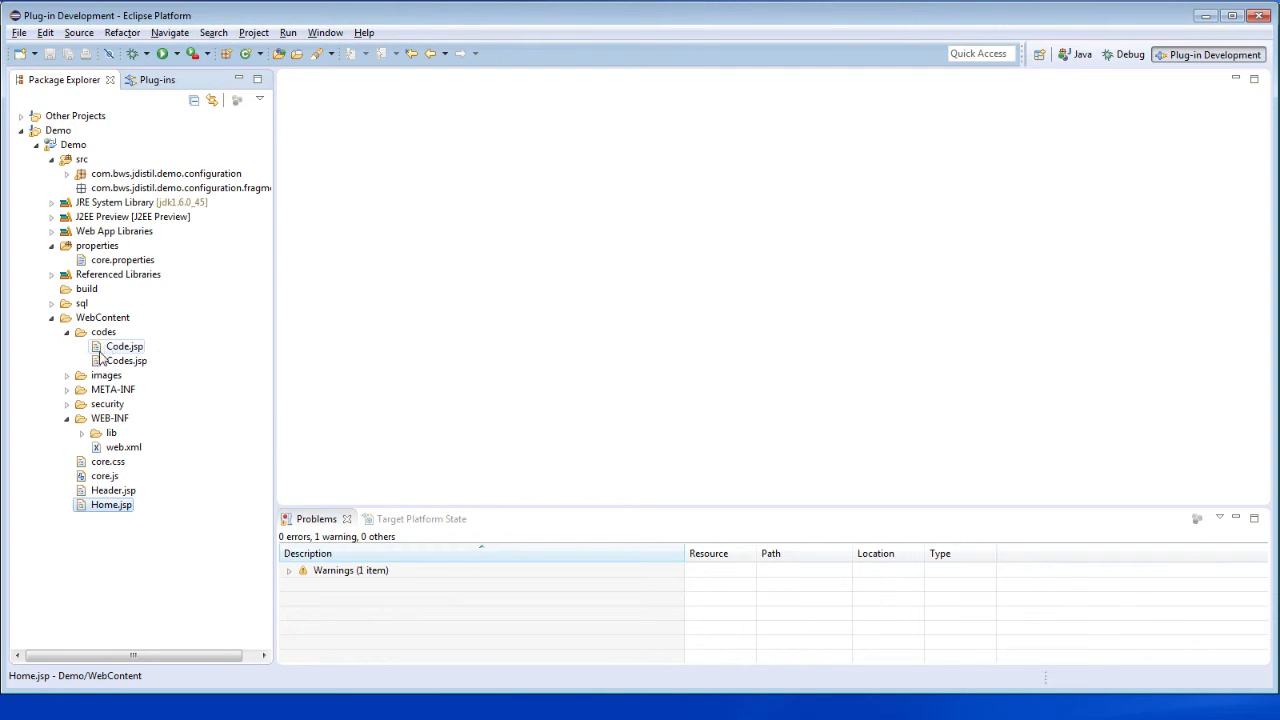
pyautogui.click(67, 404)
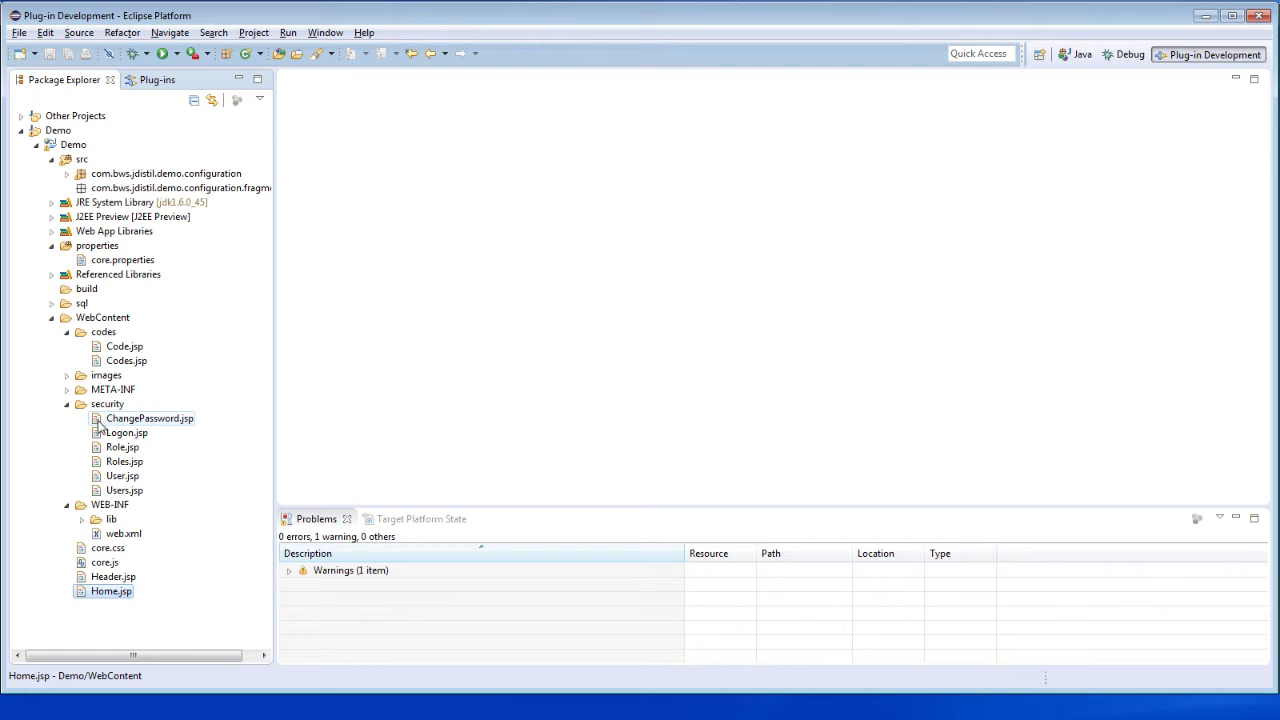
pyautogui.click(67, 404)
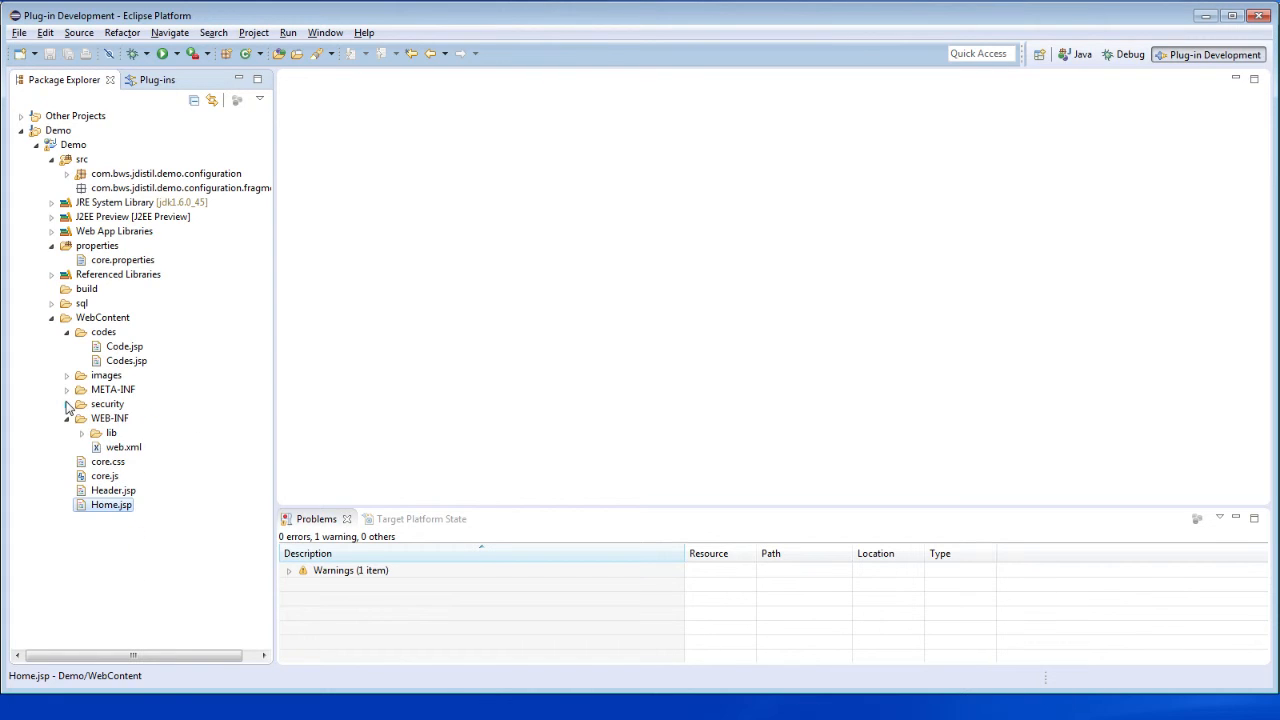
pyautogui.click(67, 375)
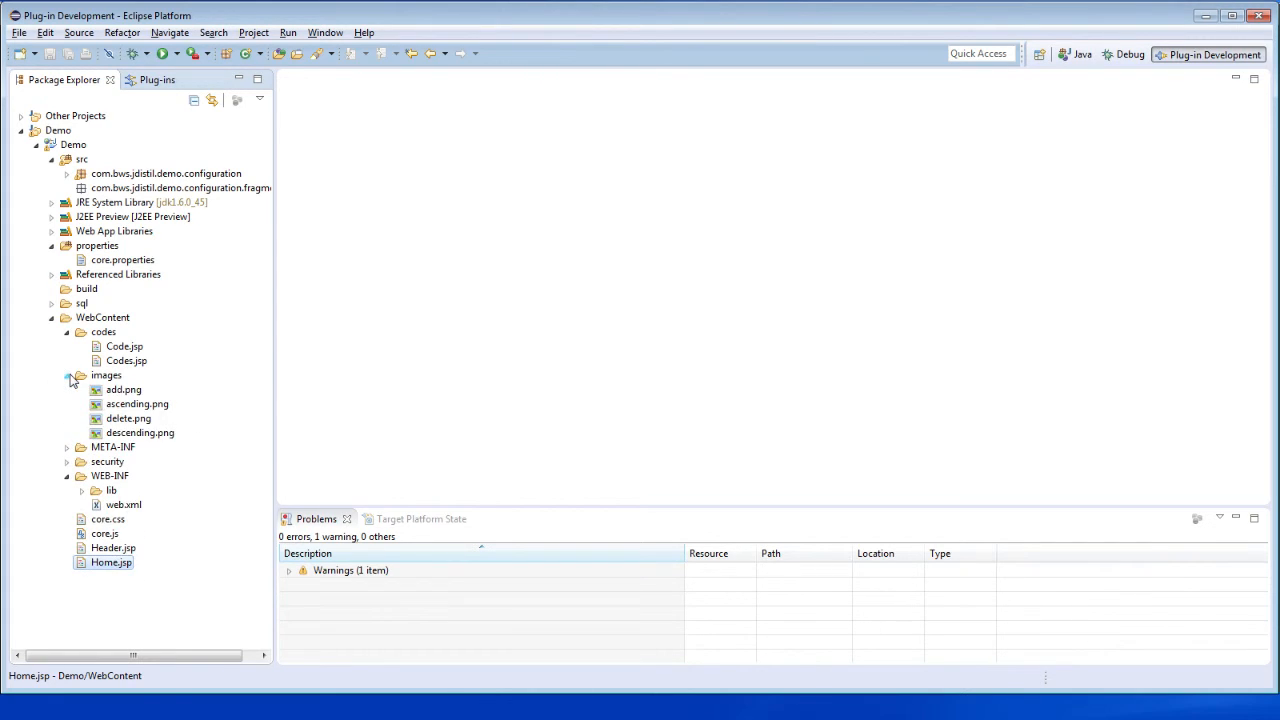
pyautogui.click(67, 375)
pyautogui.click(67, 332)
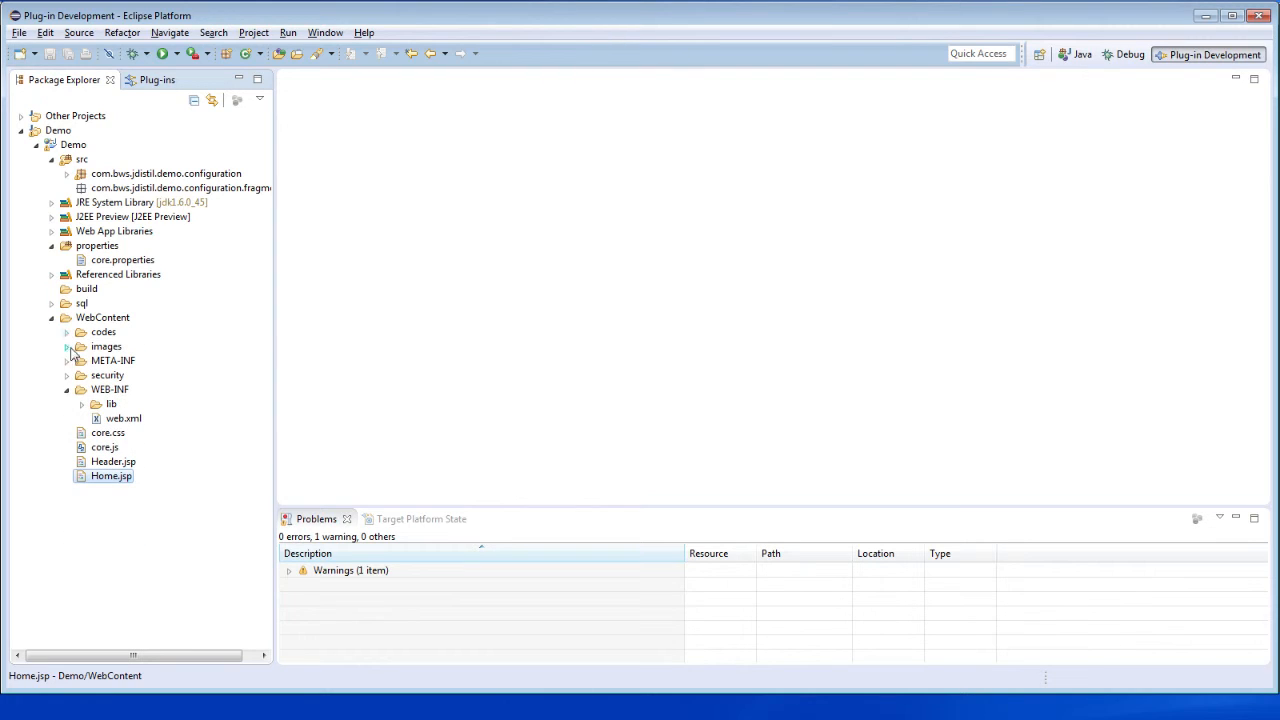
pyautogui.click(67, 390)
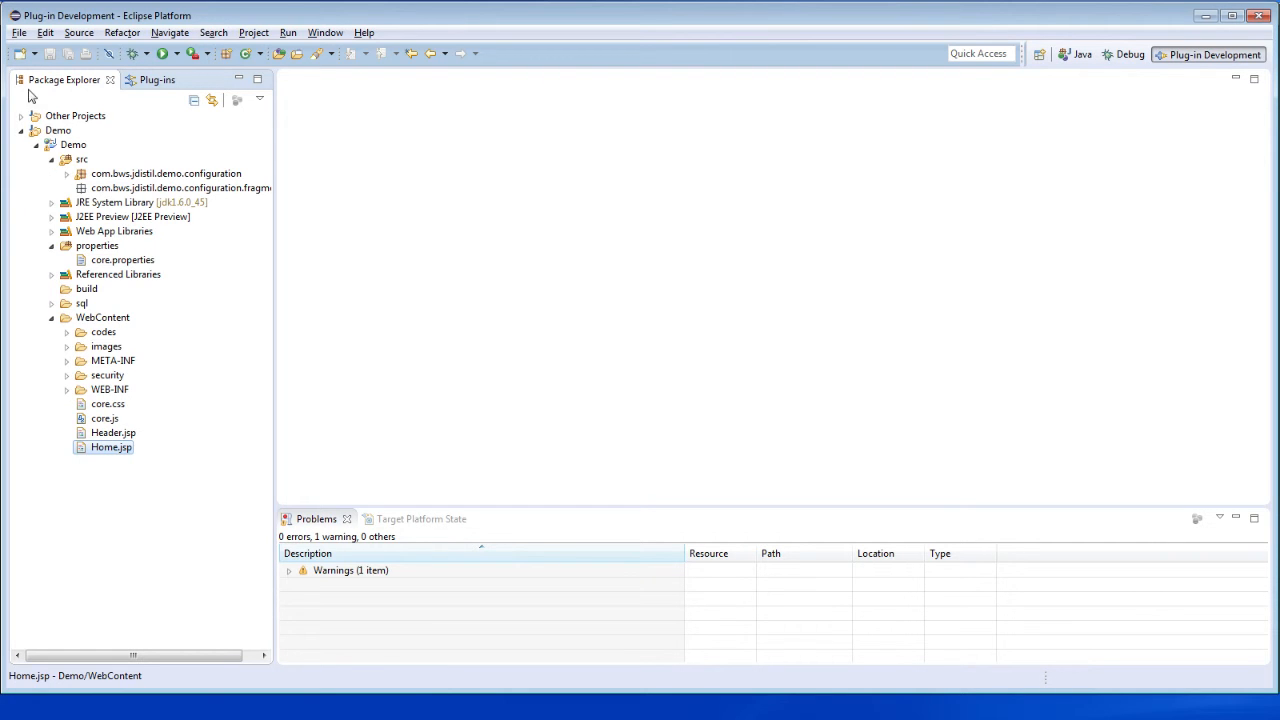
# - Examine the JDistil Application Fragment and Fragment Relationship wizards offered for new resources, and close the selection without creating anything
pyautogui.click(20, 54)
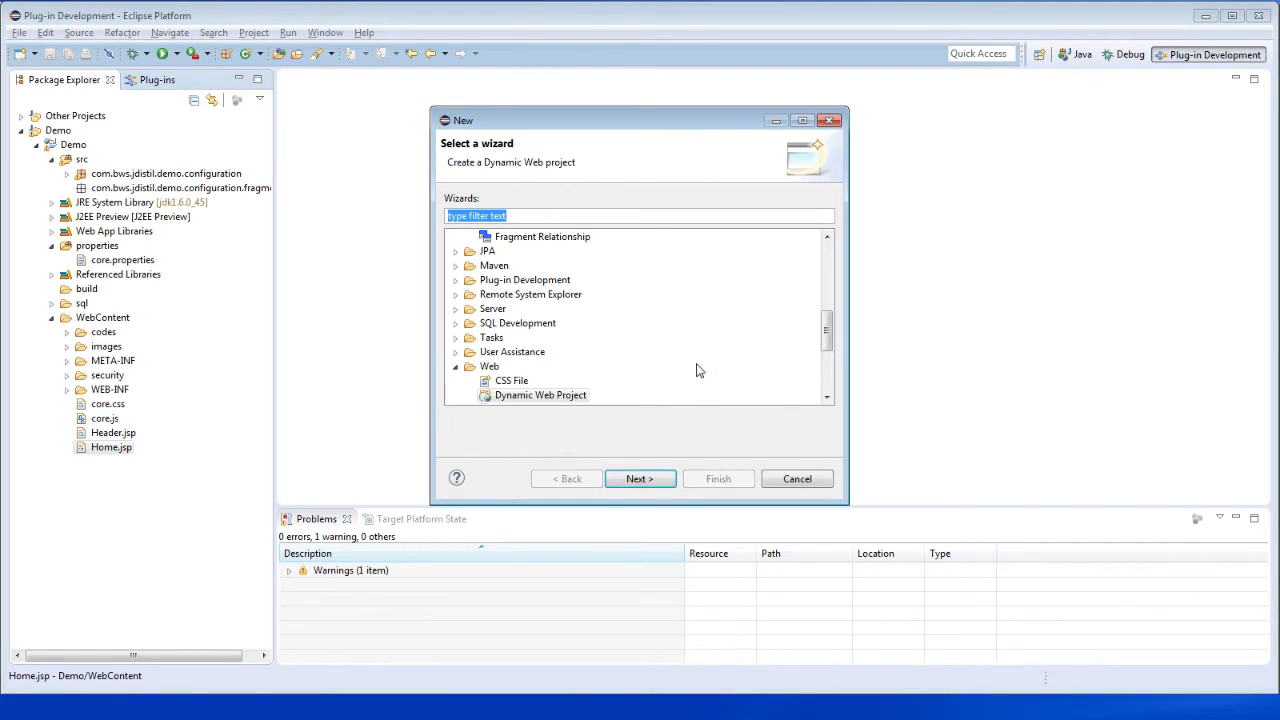
pyautogui.click(829, 237)
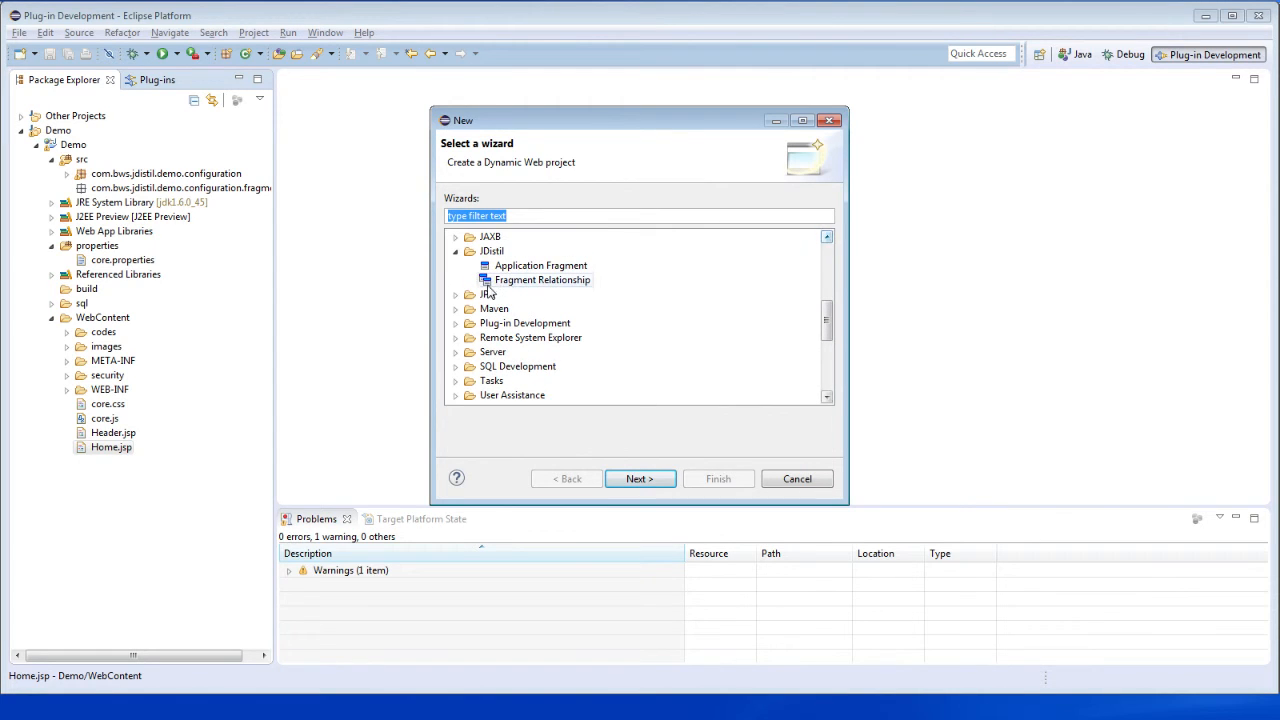
pyautogui.click(522, 266)
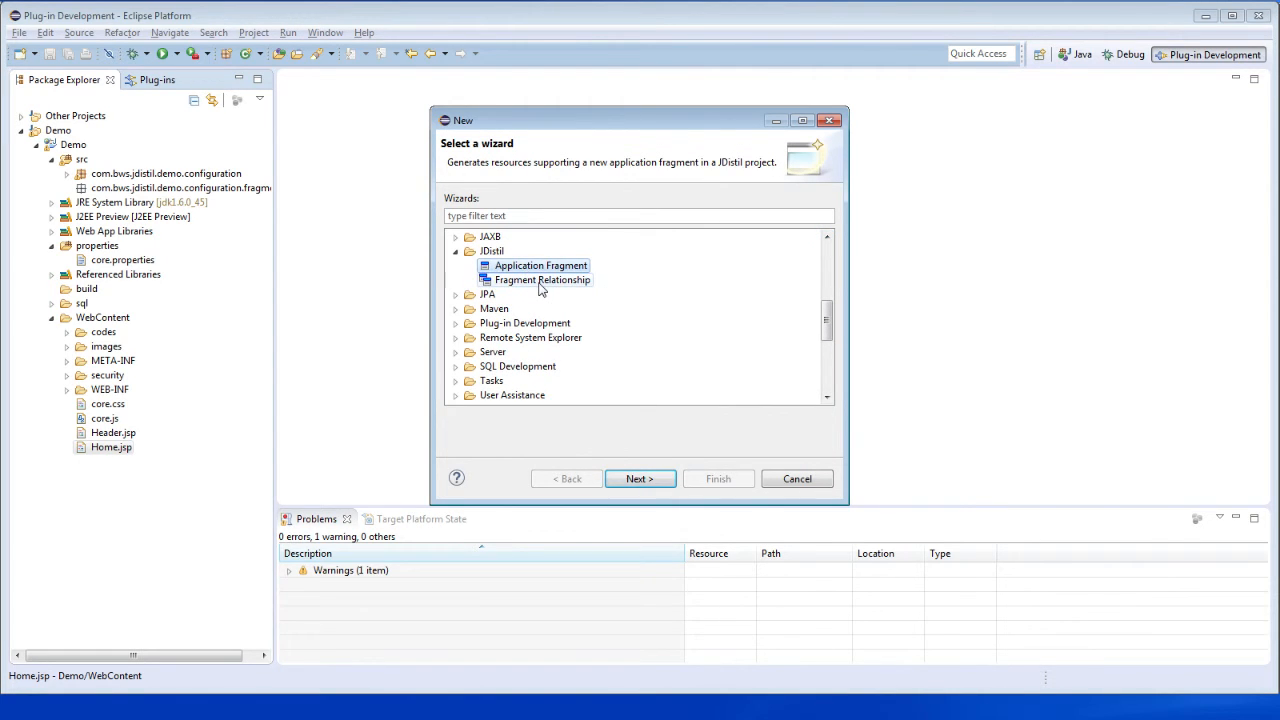
pyautogui.click(539, 282)
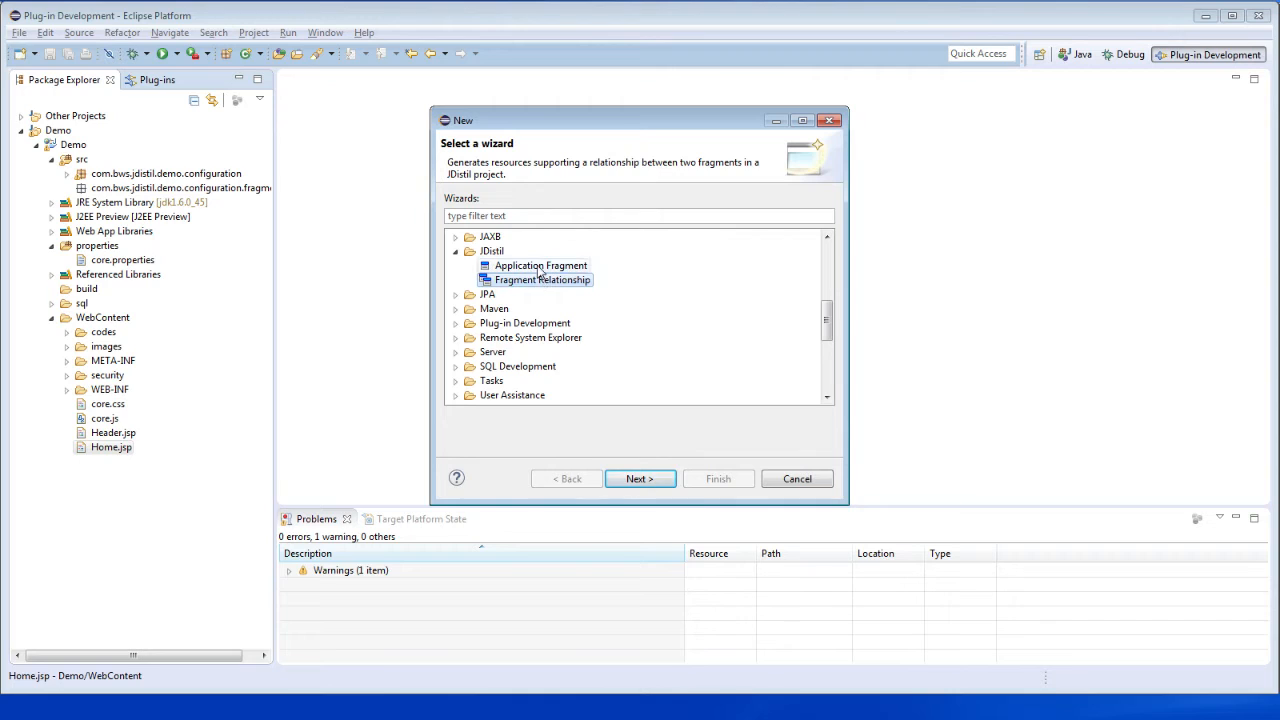
pyautogui.click(538, 268)
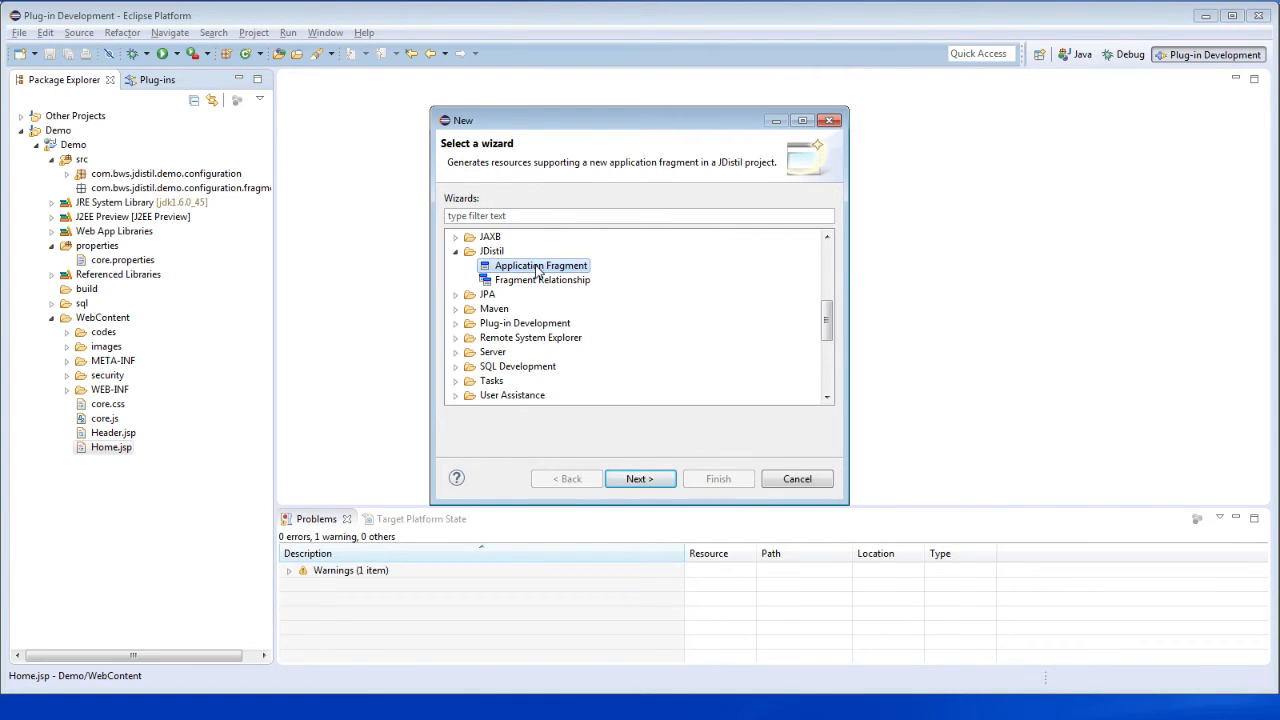
pyautogui.click(797, 480)
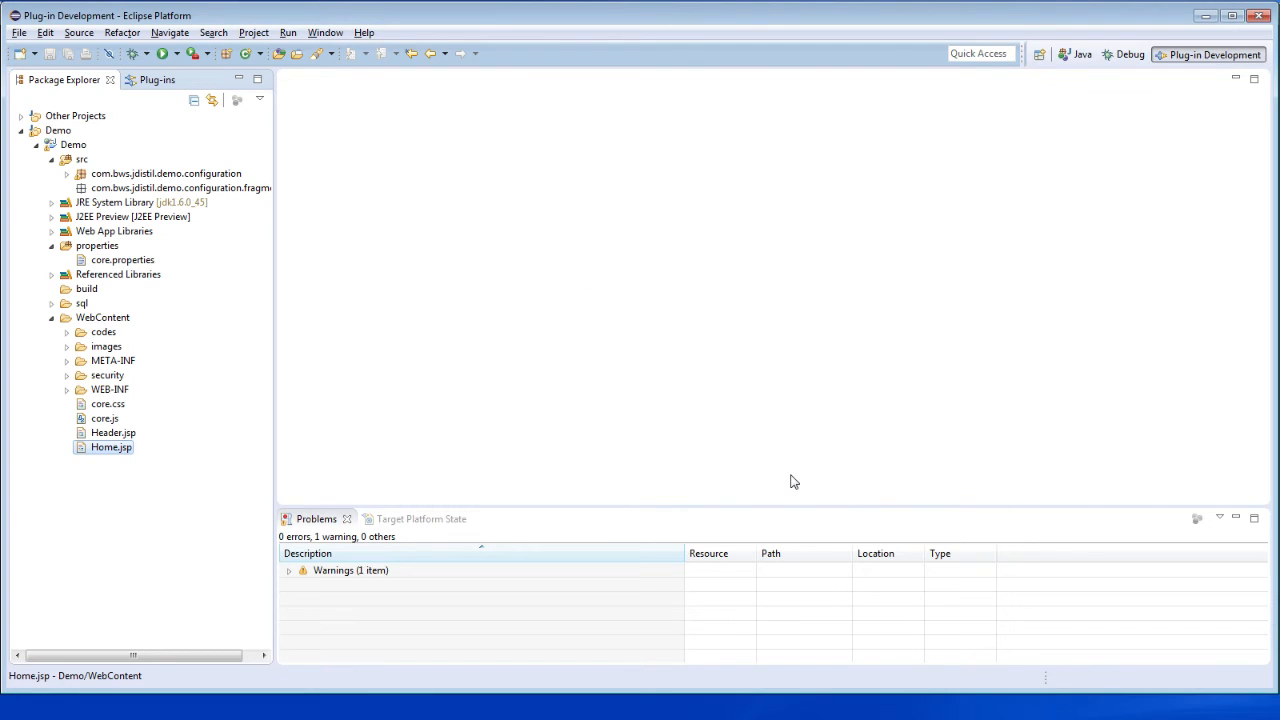